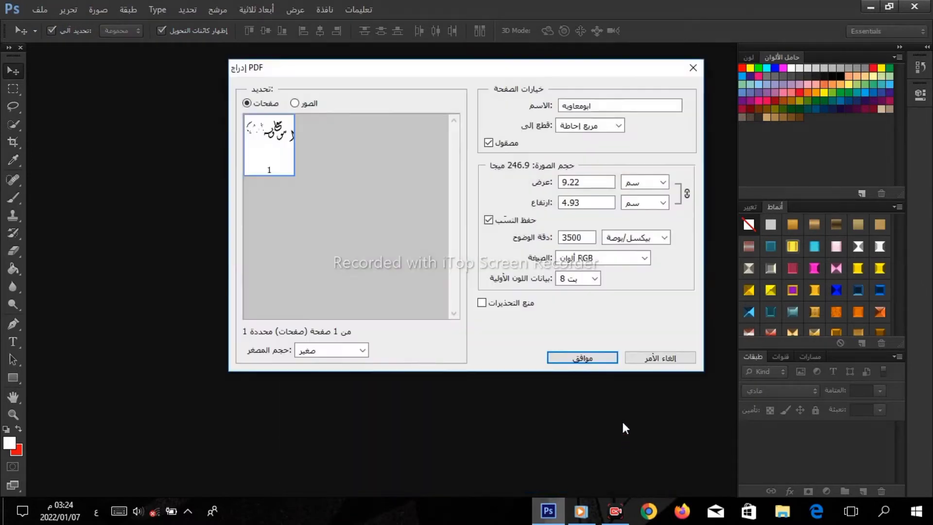
Import the PDF page in RGB at 3500 pixels/inch and shift the calligraphy slightly up and left on the canvas
{"action": "double_click", "coordinate": [583, 237]}
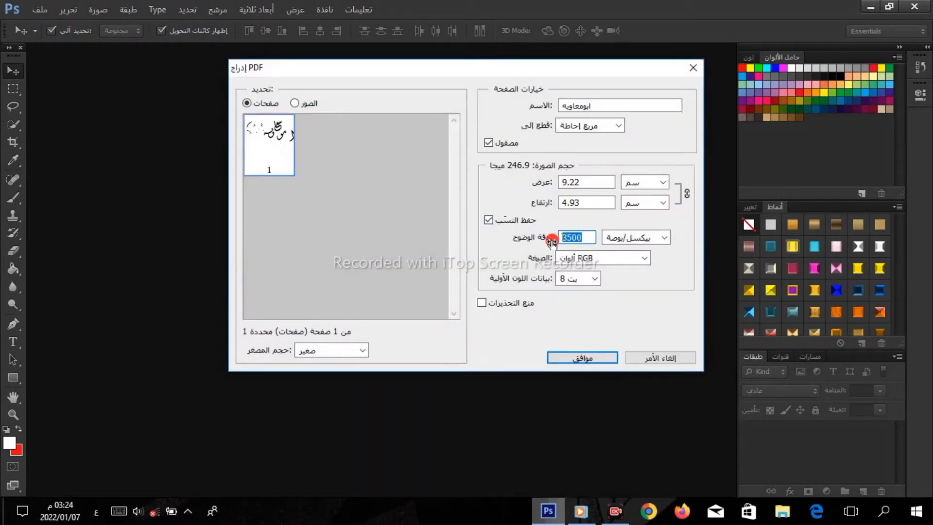
{"action": "left_click", "coordinate": [567, 354]}
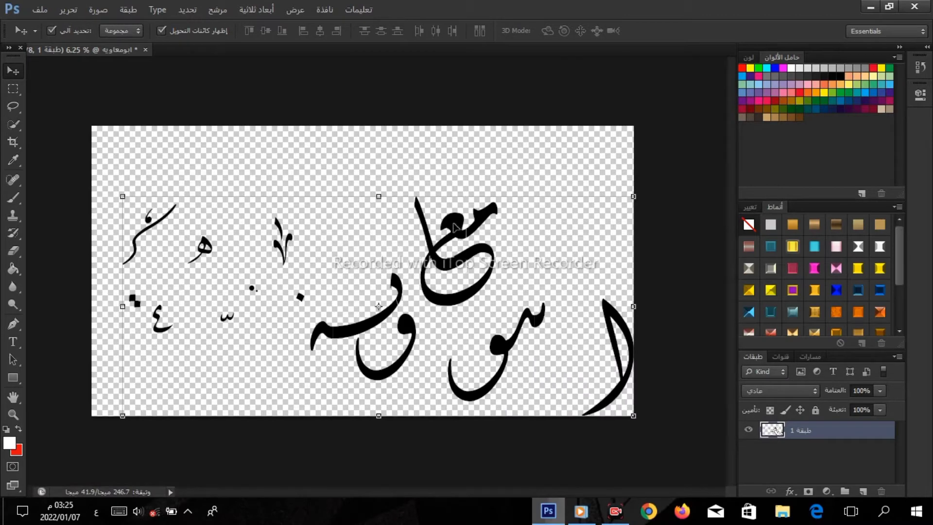
{"action": "left_click_drag", "start_coordinate": [453, 224], "coordinate": [441, 204]}
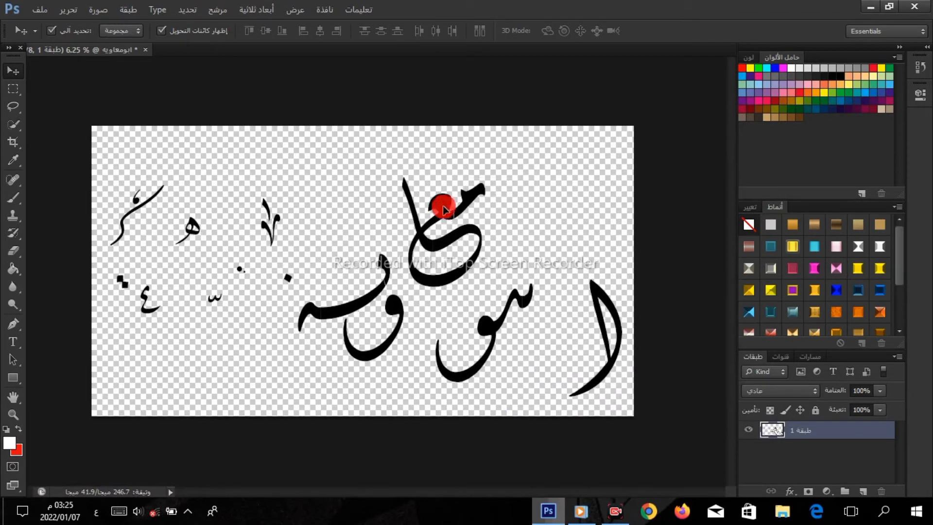
Lasso the small diacritics and dots beside the lettering and cut them onto their own layer
{"action": "left_click", "coordinate": [13, 106]}
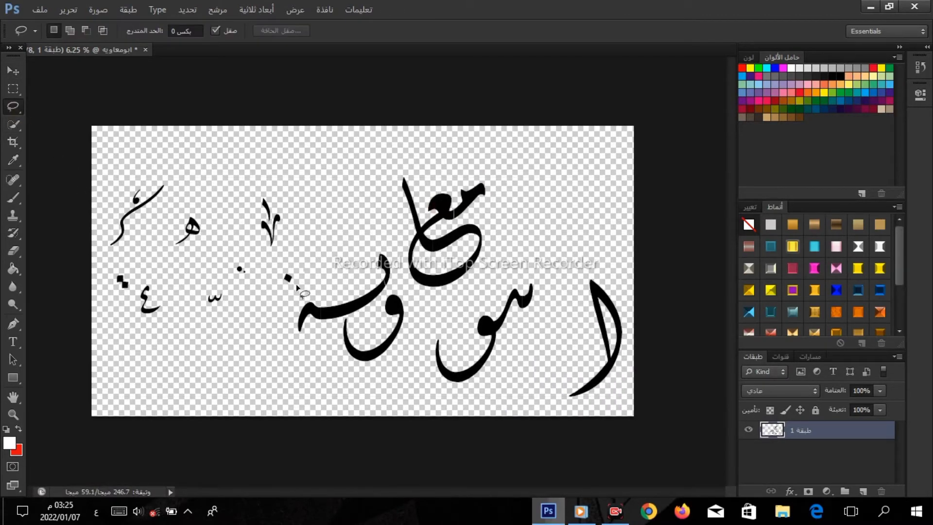
{"action": "mouse_move", "coordinate": [296, 284]}
{"action": "left_mouse_down"}
{"action": "mouse_move", "coordinate": [112, 349]}
{"action": "mouse_move", "coordinate": [78, 225]}
{"action": "mouse_move", "coordinate": [151, 127]}
{"action": "mouse_move", "coordinate": [295, 148]}
{"action": "mouse_move", "coordinate": [315, 209]}
{"action": "left_mouse_up"}
{"action": "right_click", "coordinate": [242, 211]}
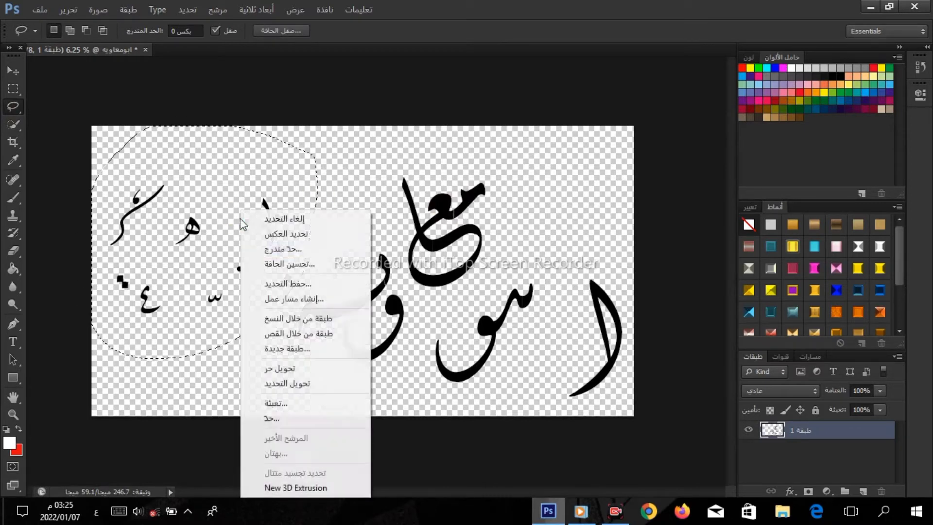
{"action": "left_click", "coordinate": [295, 332]}
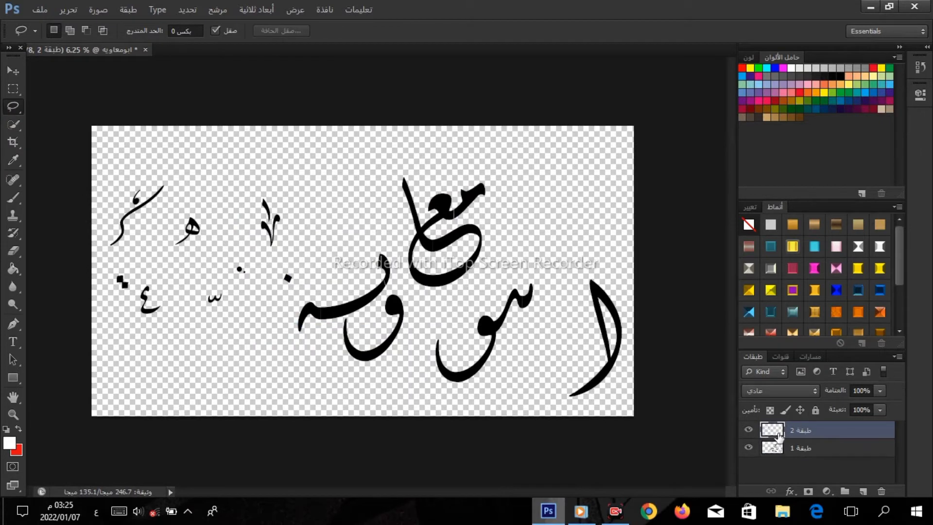
On layer 1, lasso the raised middle letter group and cut it onto its own layer
{"action": "left_click", "coordinate": [775, 448]}
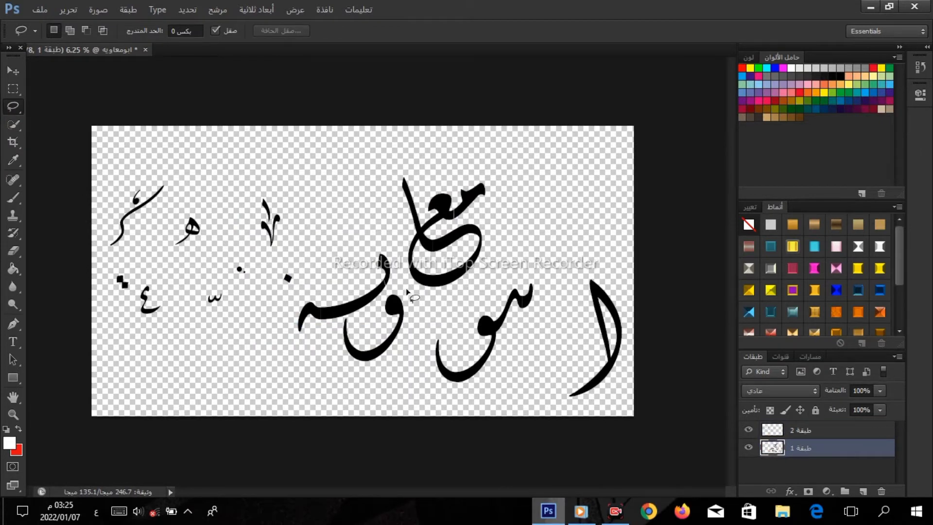
{"action": "mouse_move", "coordinate": [403, 283]}
{"action": "left_mouse_down"}
{"action": "mouse_move", "coordinate": [501, 284]}
{"action": "mouse_move", "coordinate": [526, 215]}
{"action": "mouse_move", "coordinate": [506, 160]}
{"action": "mouse_move", "coordinate": [402, 150]}
{"action": "left_mouse_up"}
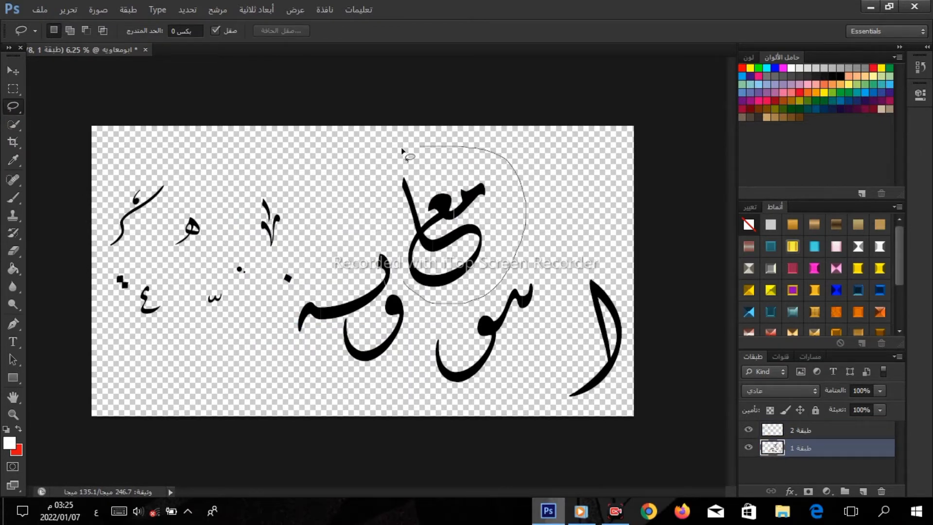
{"action": "right_click", "coordinate": [377, 170]}
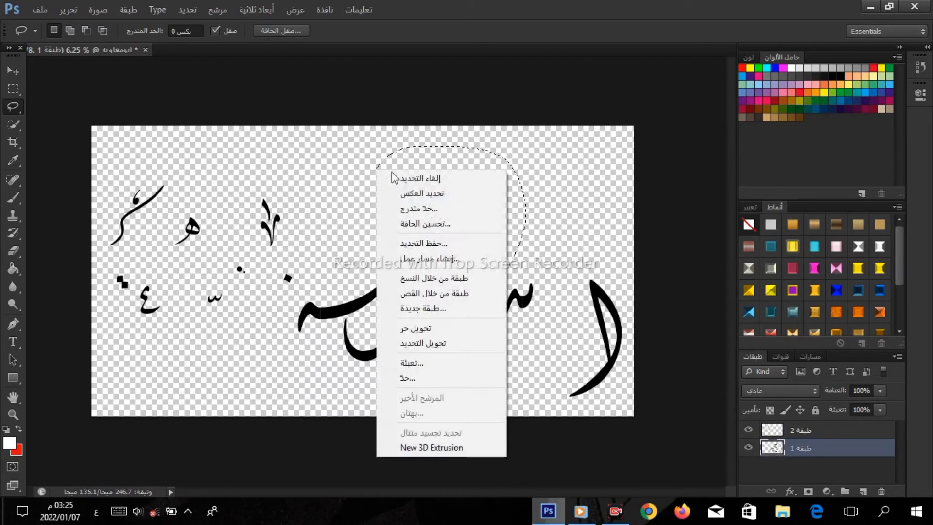
{"action": "left_click", "coordinate": [435, 294]}
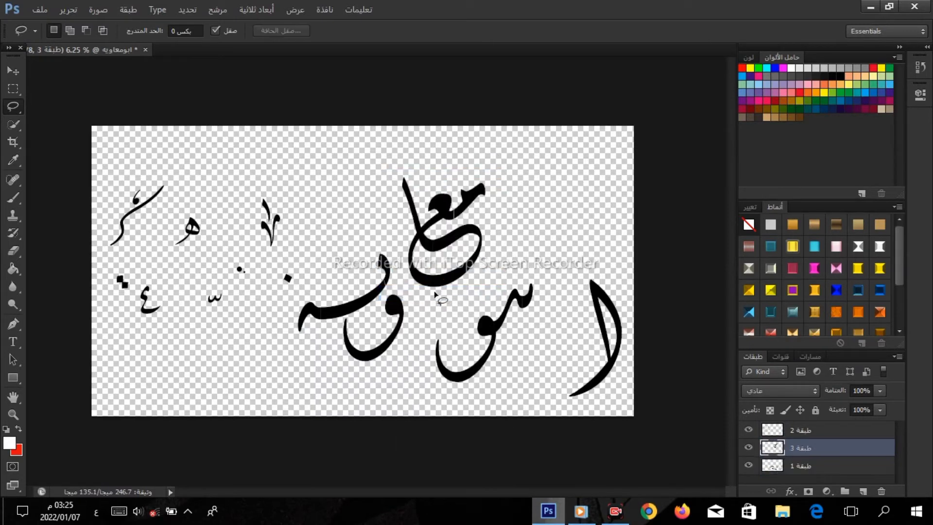
Cut the separate alif from layer 1 onto its own layer and move it close to the neighbouring letters
{"action": "left_click", "coordinate": [778, 466]}
{"action": "mouse_move", "coordinate": [557, 357]}
{"action": "left_mouse_down"}
{"action": "mouse_move", "coordinate": [642, 386]}
{"action": "mouse_move", "coordinate": [647, 297]}
{"action": "mouse_move", "coordinate": [611, 255]}
{"action": "mouse_move", "coordinate": [582, 257]}
{"action": "left_mouse_up"}
{"action": "right_click", "coordinate": [580, 257]}
{"action": "left_click", "coordinate": [610, 333]}
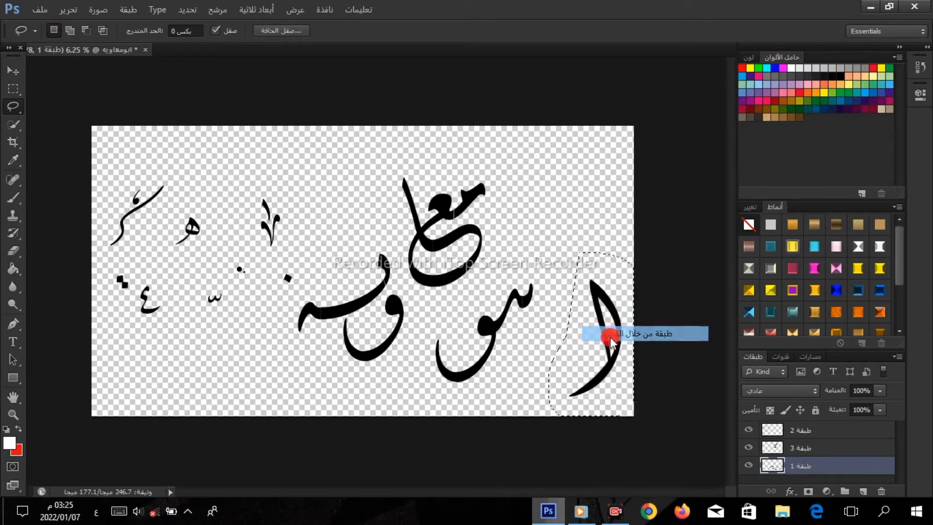
{"action": "left_click", "coordinate": [13, 70]}
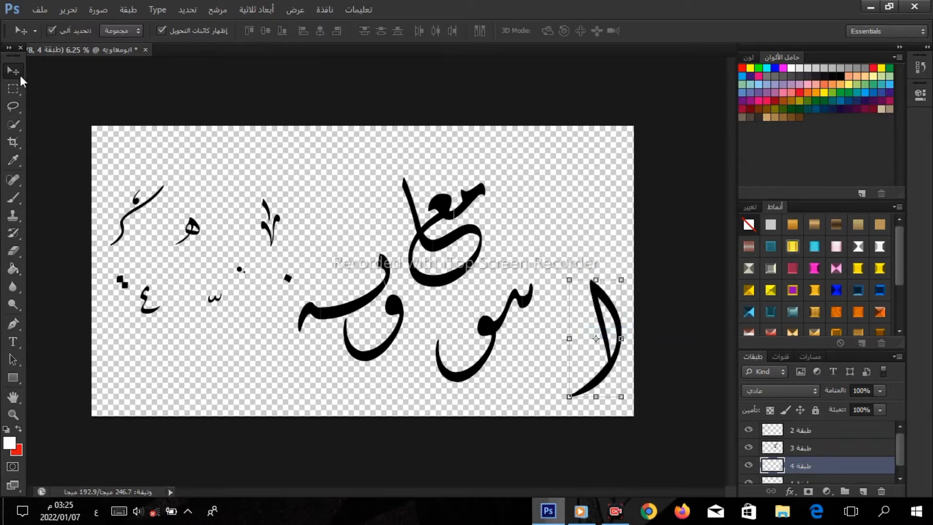
{"action": "mouse_move", "coordinate": [598, 294]}
{"action": "left_mouse_down"}
{"action": "mouse_move", "coordinate": [544, 278]}
{"action": "mouse_move", "coordinate": [574, 266]}
{"action": "mouse_move", "coordinate": [554, 255]}
{"action": "left_mouse_up"}
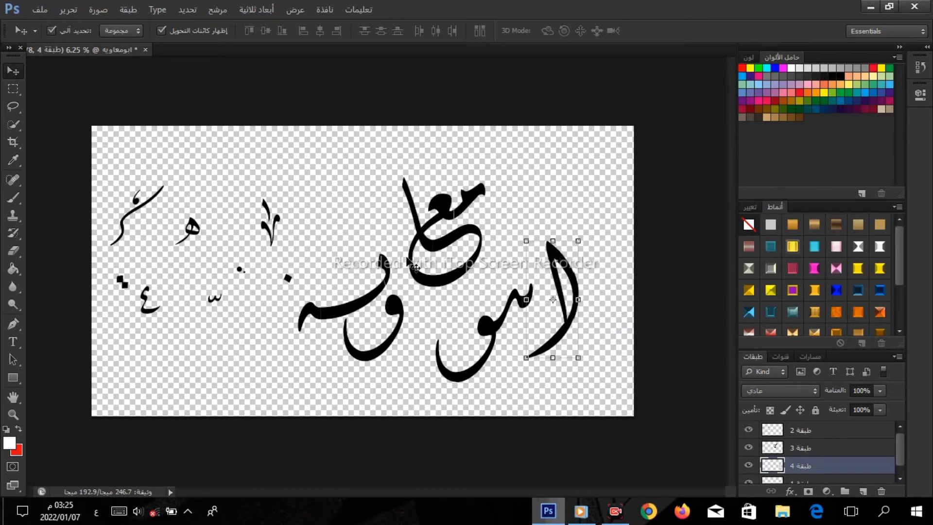
Lower the raised middle letter group between its neighbours and nudge it until the letters interlock
{"action": "mouse_move", "coordinate": [455, 216]}
{"action": "left_mouse_down"}
{"action": "mouse_move", "coordinate": [440, 223]}
{"action": "mouse_move", "coordinate": [443, 286]}
{"action": "left_mouse_up"}
{"action": "key", "text": "shift+Left"}
{"action": "key", "text": "shift+Left"}
{"action": "key", "text": "shift+Left"}
{"action": "key", "text": "shift+Left"}
{"action": "key", "text": "shift+Left"}
{"action": "key", "text": "shift+Left"}
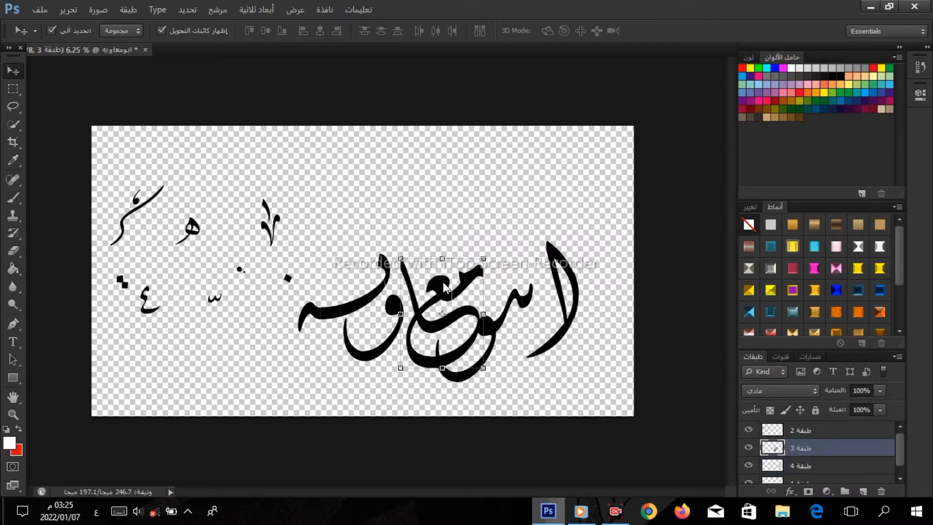
{"action": "key", "text": "shift+Down"}
{"action": "key", "text": "shift+Down"}
{"action": "key", "text": "shift+Down"}
{"action": "key", "text": "shift+Down"}
{"action": "key", "text": "shift+Down"}
{"action": "key", "text": "shift+Down"}
{"action": "key", "text": "shift+Down"}
{"action": "key", "text": "shift+Down"}
{"action": "key", "text": "shift+Left"}
{"action": "key", "text": "shift+Left"}
{"action": "key", "text": "shift+Left"}
{"action": "key", "text": "shift+Left"}
{"action": "key", "text": "shift+Left"}
{"action": "key", "text": "shift+Left"}
{"action": "key", "text": "shift+Left"}
{"action": "key", "text": "shift+Left"}
{"action": "key", "text": "shift+Left"}
{"action": "key", "text": "shift+Left"}
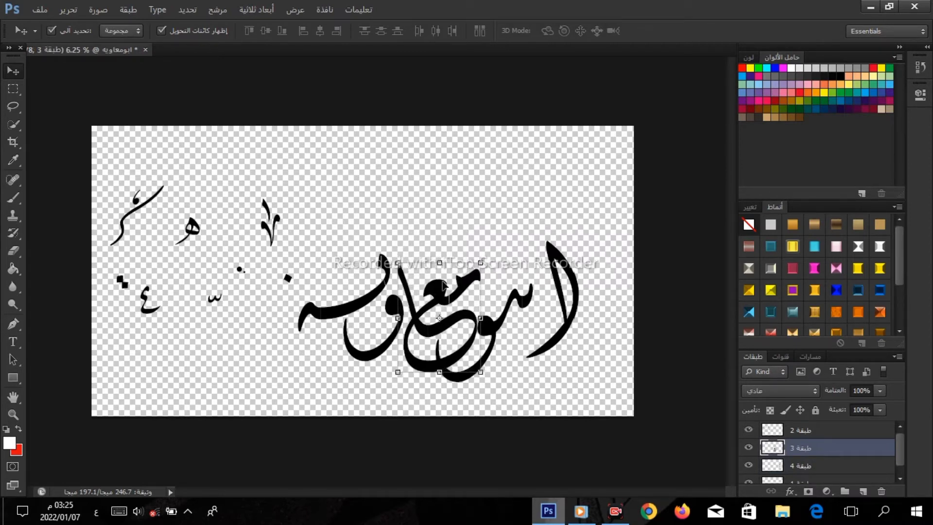
{"action": "key", "text": "shift+Down"}
{"action": "key", "text": "shift+Down"}
{"action": "key", "text": "shift+Down"}
{"action": "key", "text": "shift+Down"}
{"action": "key", "text": "shift+Down"}
{"action": "key", "text": "shift+Down"}
{"action": "key", "text": "shift+Down"}
{"action": "key", "text": "shift+Down"}
{"action": "key", "text": "shift+Up"}
{"action": "key", "text": "shift+Up"}
{"action": "key", "text": "shift+Up"}
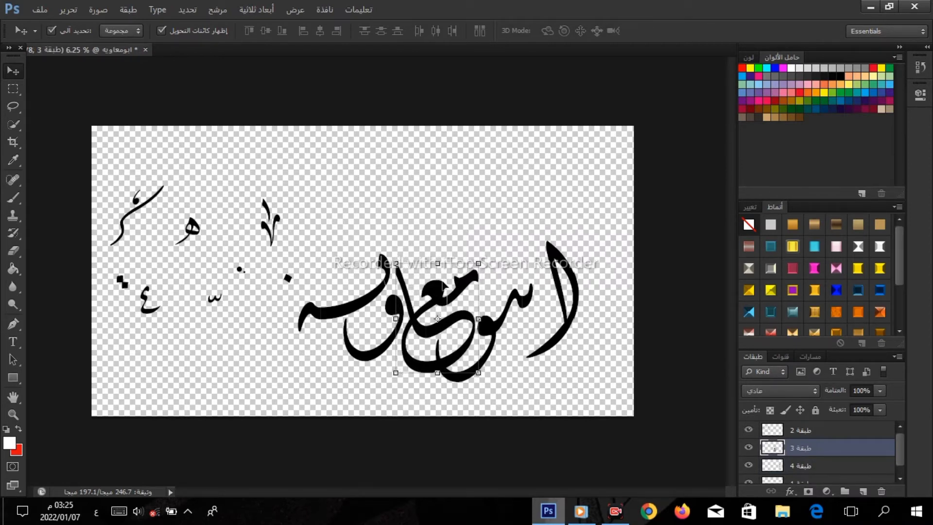
{"action": "key", "text": "shift+Up"}
{"action": "key", "text": "shift+Up"}
{"action": "key", "text": "shift+Up"}
{"action": "key", "text": "shift+Up"}
{"action": "key", "text": "shift+Up"}
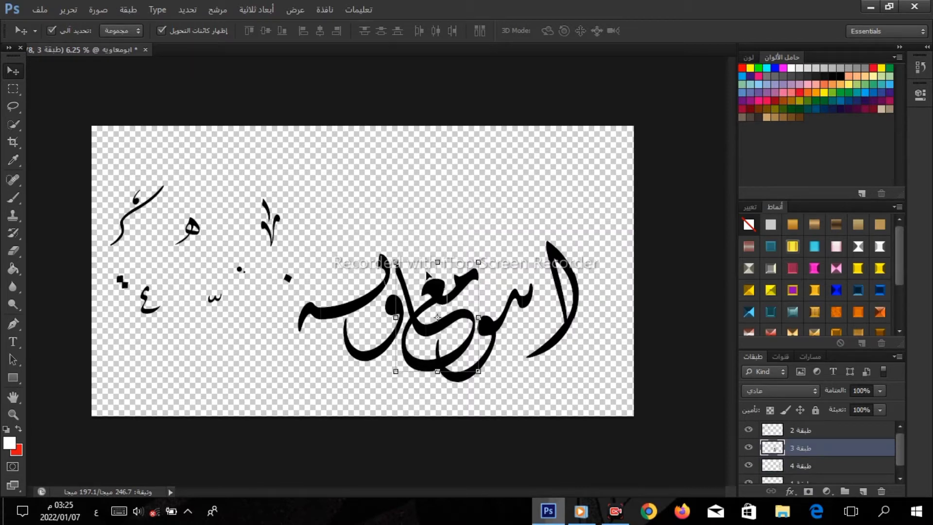
Move the diacritics layer over the assembled lettering so the marks and dots sit on their letters
{"action": "left_click_drag", "start_coordinate": [293, 224], "coordinate": [509, 263]}
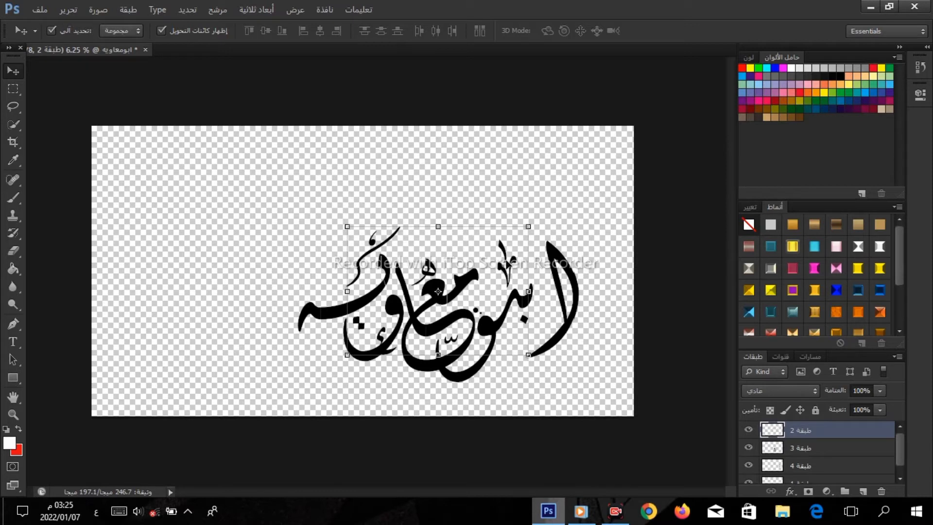
{"action": "left_click_drag", "start_coordinate": [509, 262], "coordinate": [508, 261]}
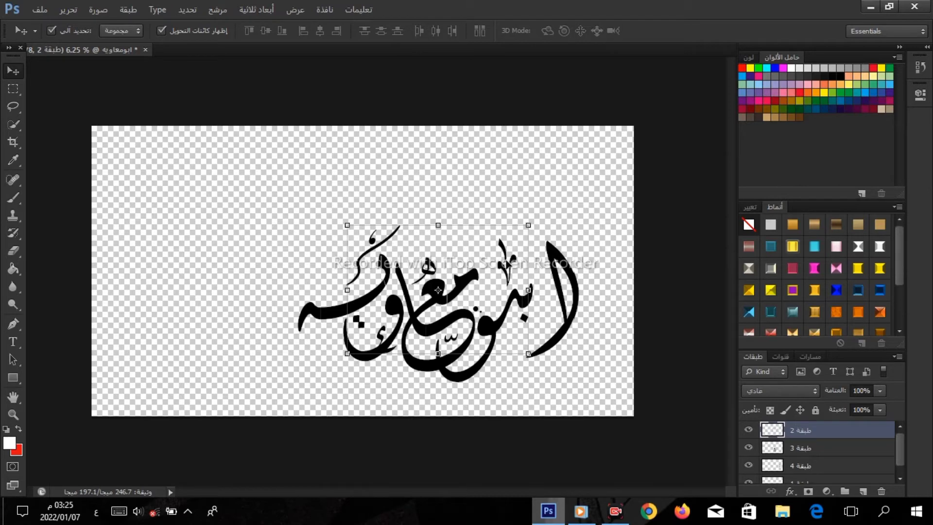
{"action": "left_click", "coordinate": [414, 143]}
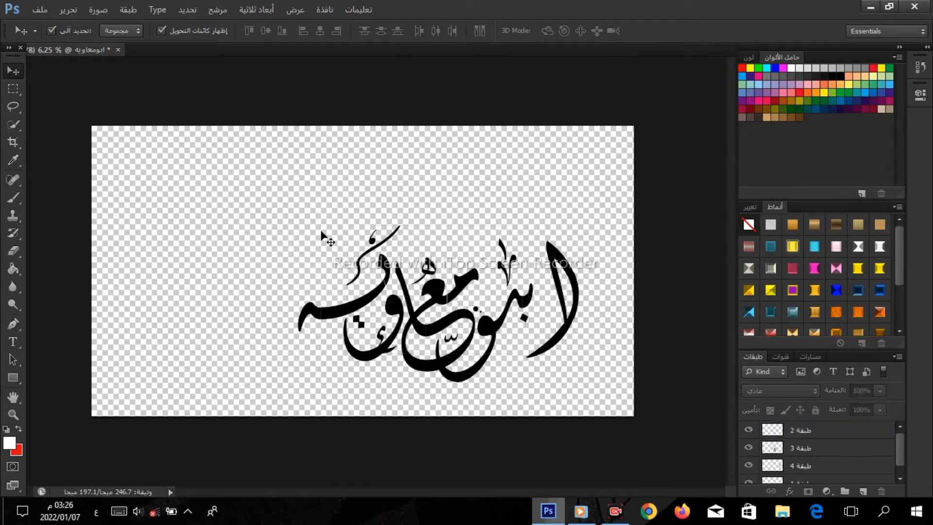
Select all lettering layers together and move the composition to around the middle of the canvas
{"action": "left_click_drag", "start_coordinate": [321, 236], "coordinate": [572, 354]}
{"action": "left_click_drag", "start_coordinate": [489, 331], "coordinate": [409, 287]}
{"action": "left_click", "coordinate": [567, 235]}
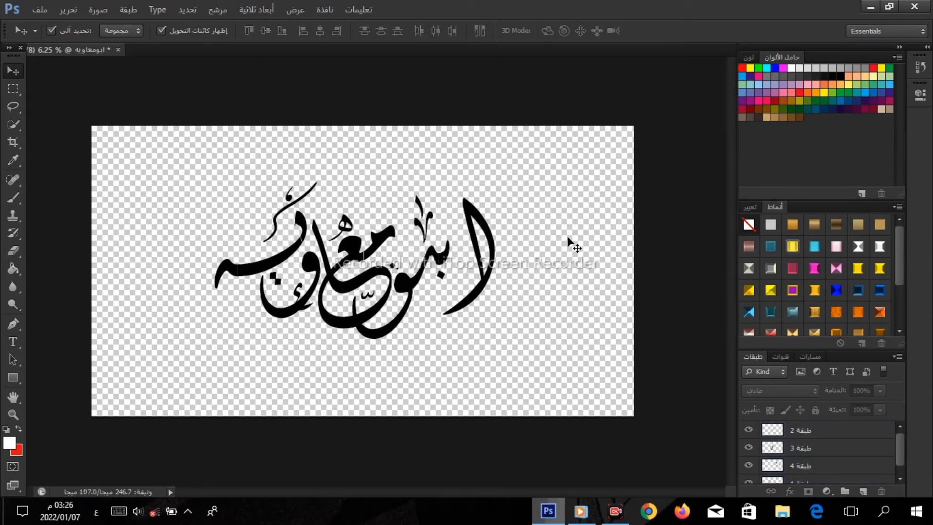
Apply the pale pink preset style to all lettering layers and collapse the effects list of layer 2
{"action": "mouse_move", "coordinate": [897, 261]}
{"action": "left_mouse_down"}
{"action": "mouse_move", "coordinate": [899, 309]}
{"action": "mouse_move", "coordinate": [899, 255]}
{"action": "left_mouse_up"}
{"action": "left_click_drag", "start_coordinate": [549, 310], "coordinate": [246, 199]}
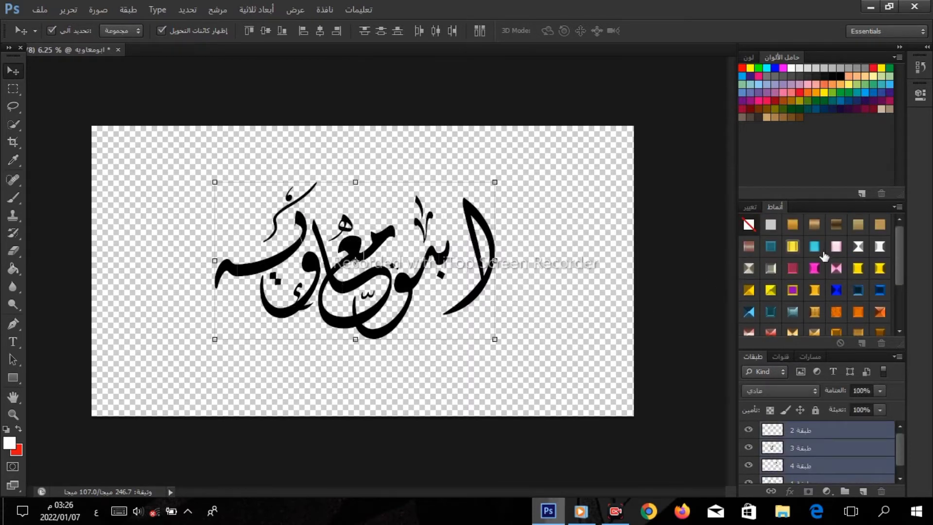
{"action": "left_click", "coordinate": [836, 246]}
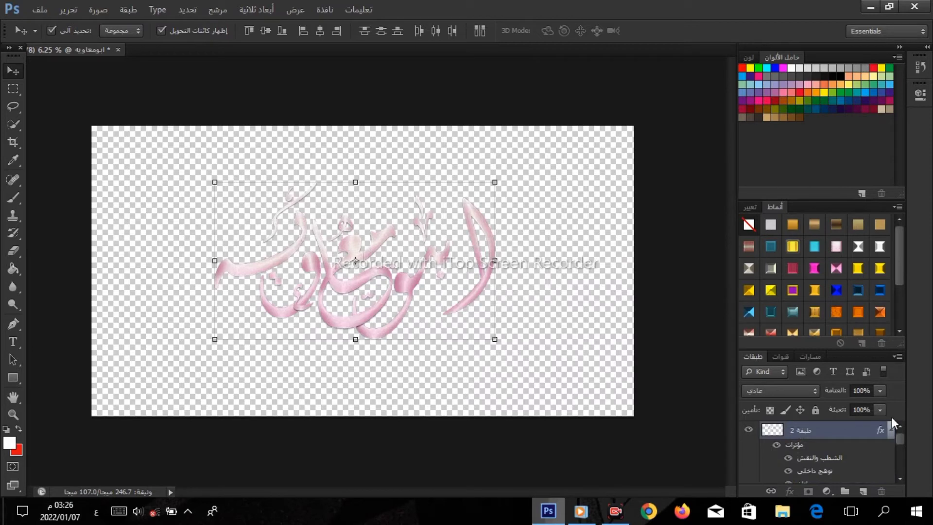
{"action": "left_click", "coordinate": [890, 429]}
Change the gradient overlay of the diacritics layer (layer 2) to the plain grey gradient
{"action": "left_click", "coordinate": [770, 433]}
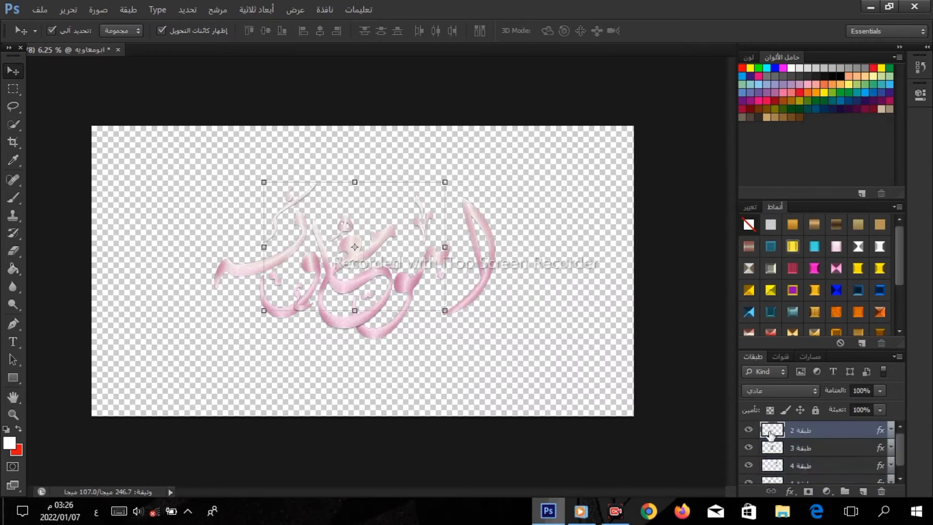
{"action": "double_click", "coordinate": [770, 433]}
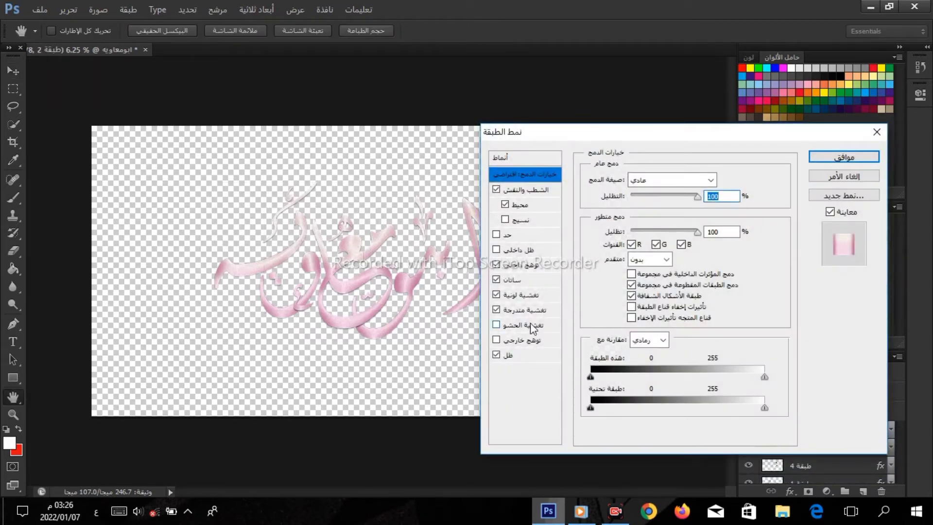
{"action": "left_click", "coordinate": [527, 309]}
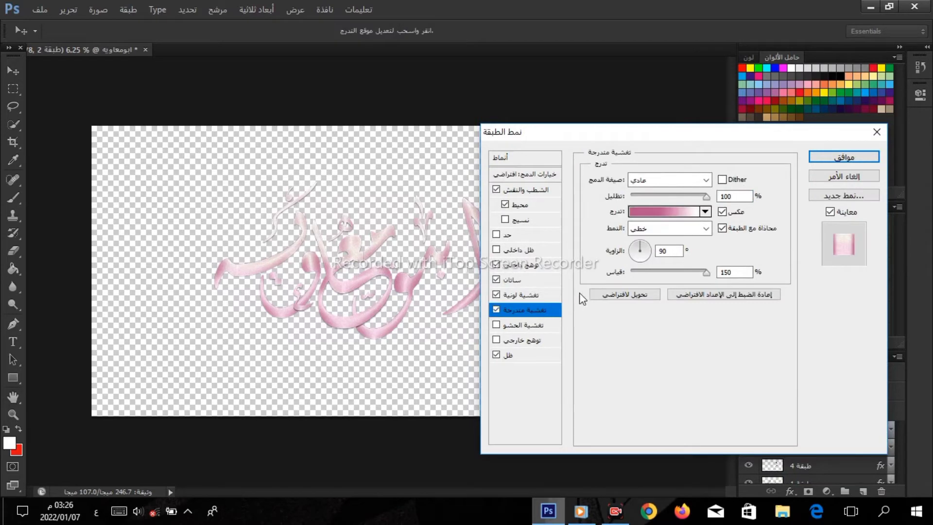
{"action": "left_click", "coordinate": [705, 212]}
{"action": "left_click", "coordinate": [707, 271]}
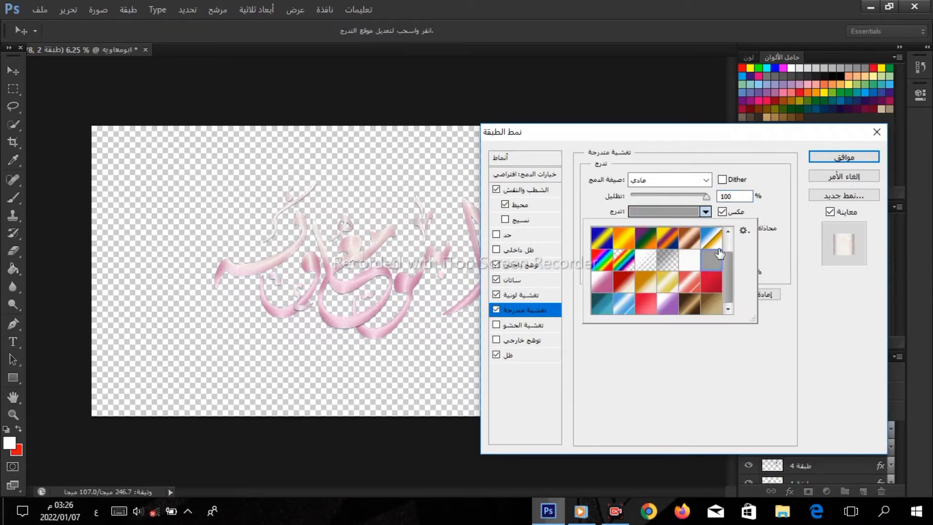
{"action": "left_click", "coordinate": [844, 157]}
Change the gradient overlay of the middle letter group (layer 3) to the tan-to-brown gold gradient
{"action": "left_click", "coordinate": [778, 448]}
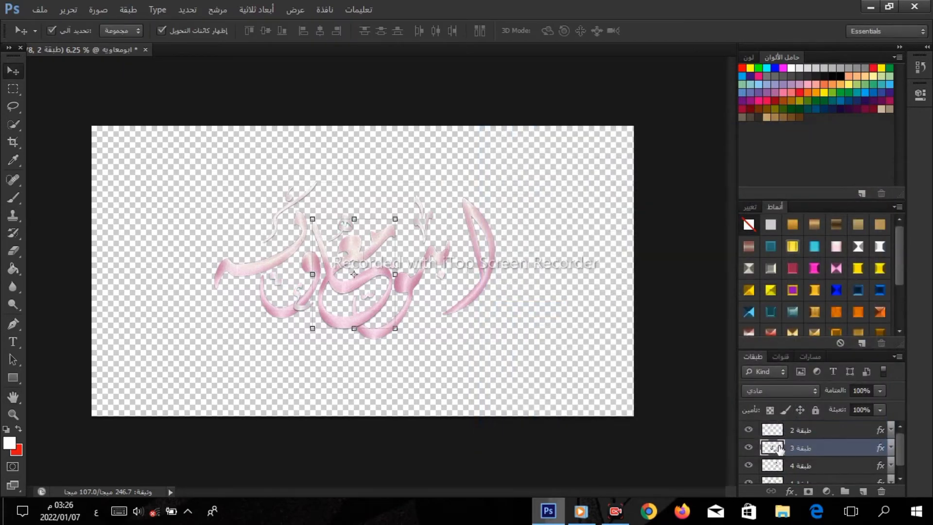
{"action": "double_click", "coordinate": [779, 448]}
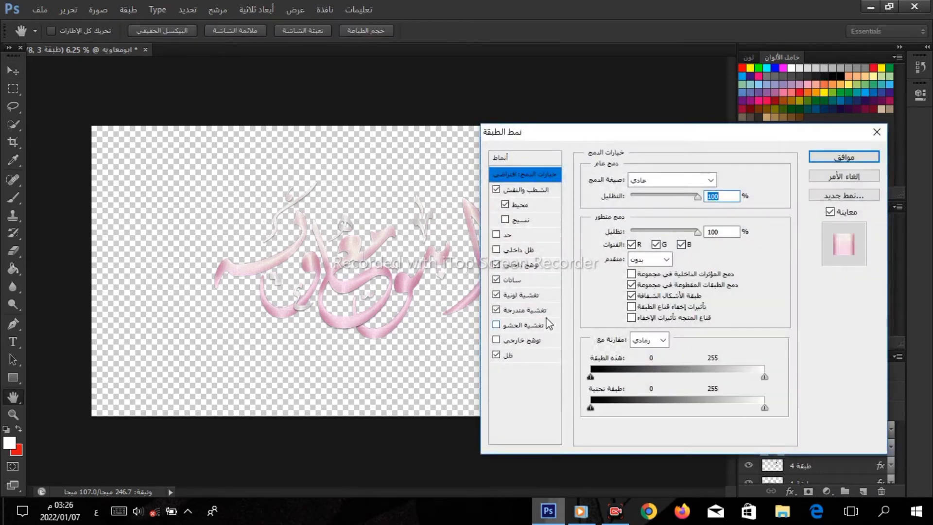
{"action": "left_click", "coordinate": [543, 311]}
{"action": "left_click", "coordinate": [705, 212]}
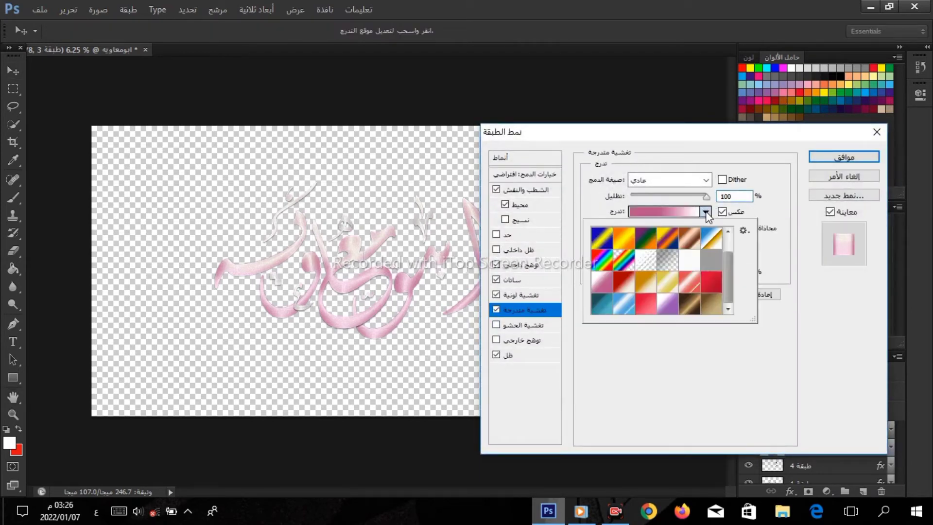
{"action": "left_click", "coordinate": [710, 303]}
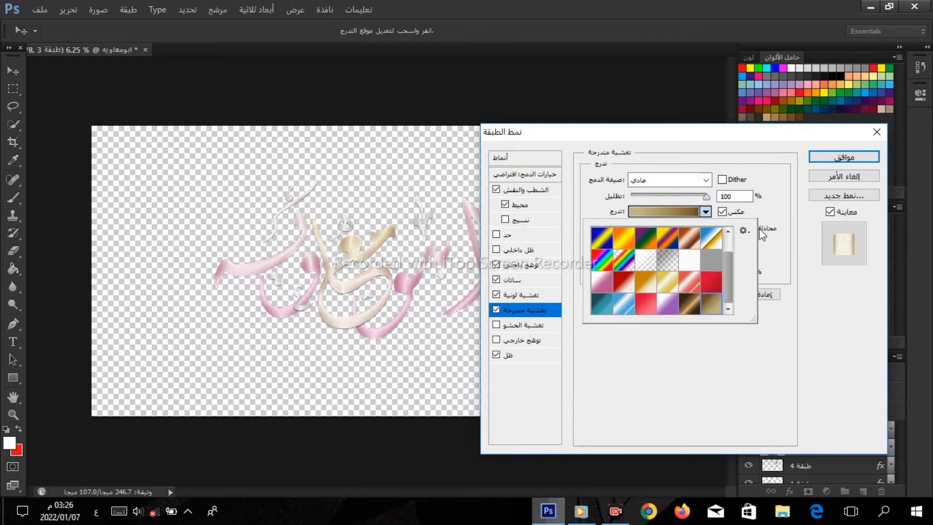
{"action": "left_click", "coordinate": [821, 160]}
Give the alif on layer 4 a tan-to-brown gold gradient overlay
{"action": "left_click", "coordinate": [781, 465]}
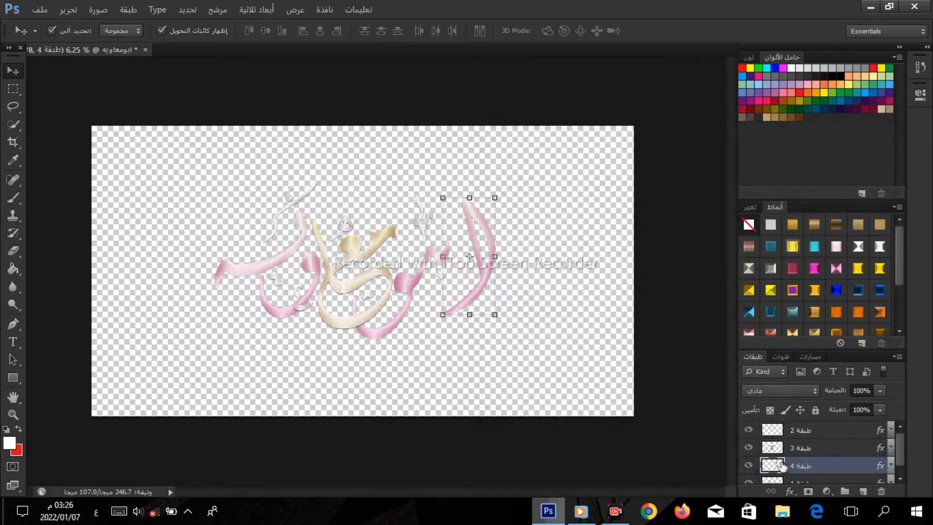
{"action": "double_click", "coordinate": [781, 466]}
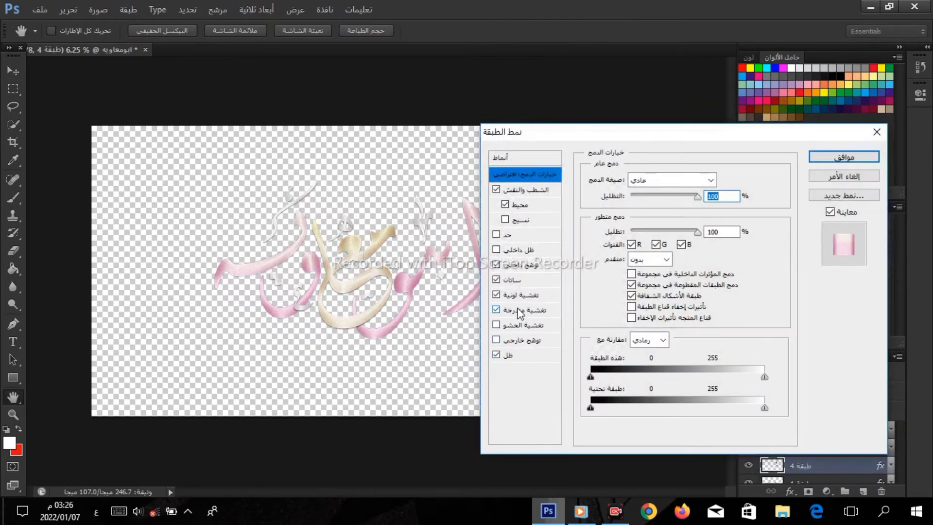
{"action": "left_click", "coordinate": [518, 311]}
{"action": "left_click", "coordinate": [705, 212]}
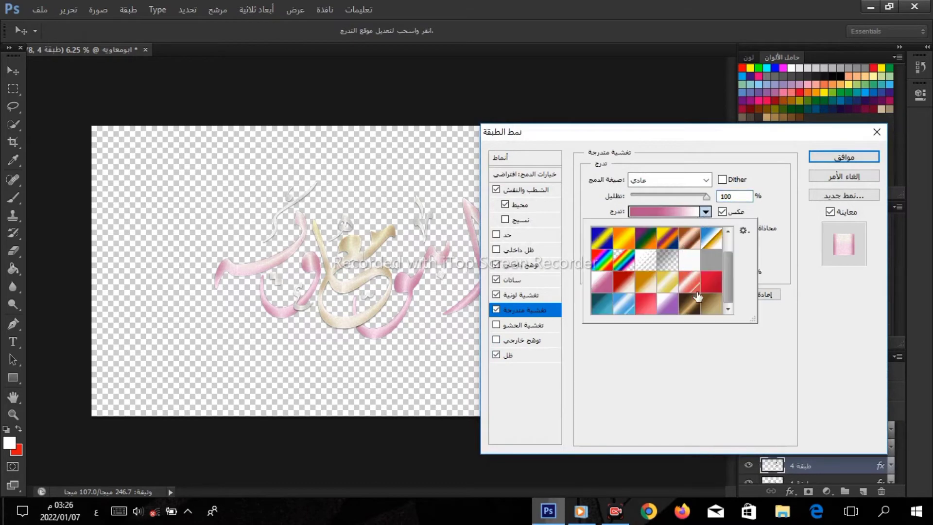
{"action": "left_click", "coordinate": [710, 304]}
{"action": "left_click", "coordinate": [829, 156]}
{"action": "left_click", "coordinate": [829, 156]}
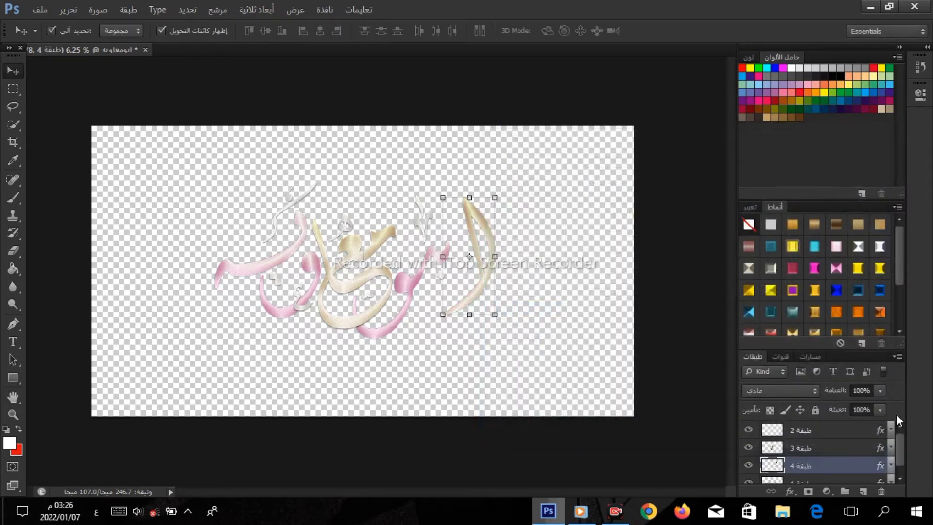
Change the gradient overlay of the remaining pink letters on layer 1 to the tan-to-brown gold gradient
{"action": "scroll", "coordinate": [900, 444], "scroll_direction": "down", "scroll_amount": 1}
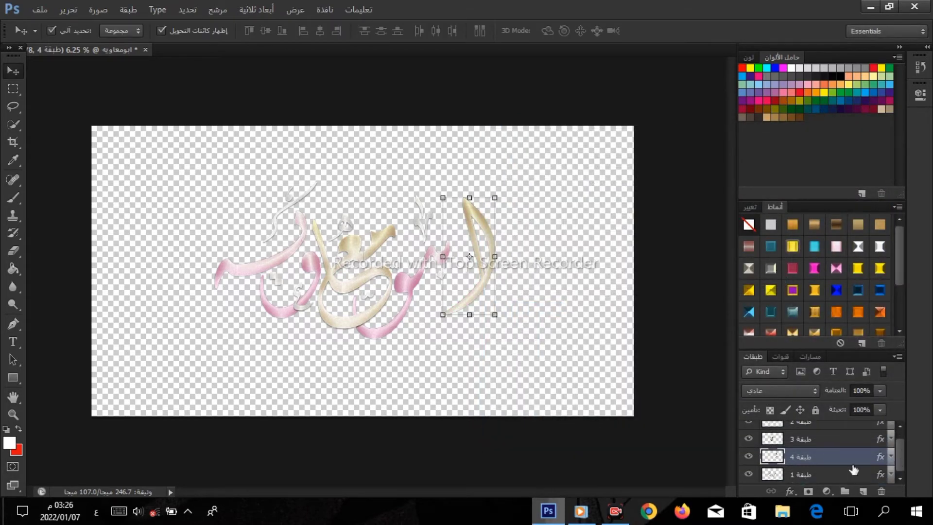
{"action": "left_click", "coordinate": [766, 476]}
{"action": "double_click", "coordinate": [767, 477]}
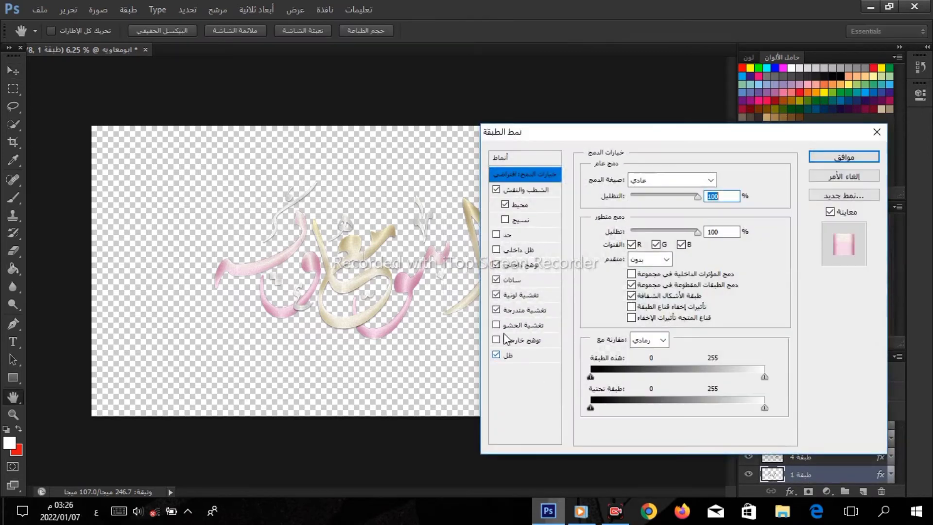
{"action": "left_click", "coordinate": [524, 310]}
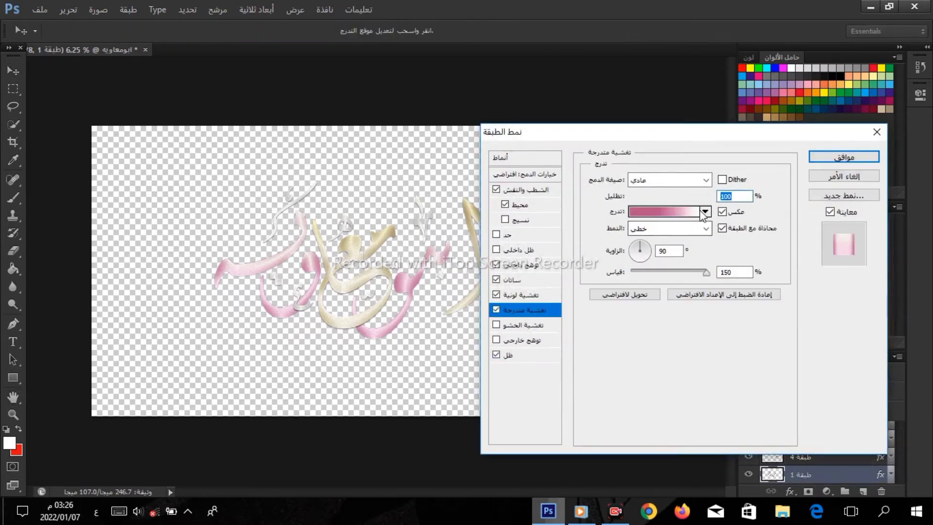
{"action": "left_click", "coordinate": [688, 215]}
{"action": "left_click_drag", "start_coordinate": [513, 136], "coordinate": [515, 147]}
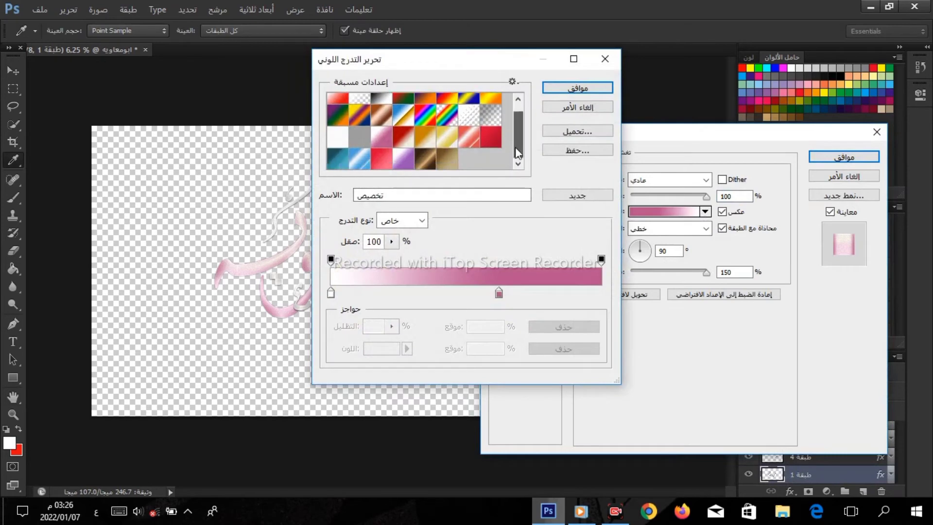
{"action": "left_click", "coordinate": [454, 164]}
{"action": "left_click", "coordinate": [564, 89]}
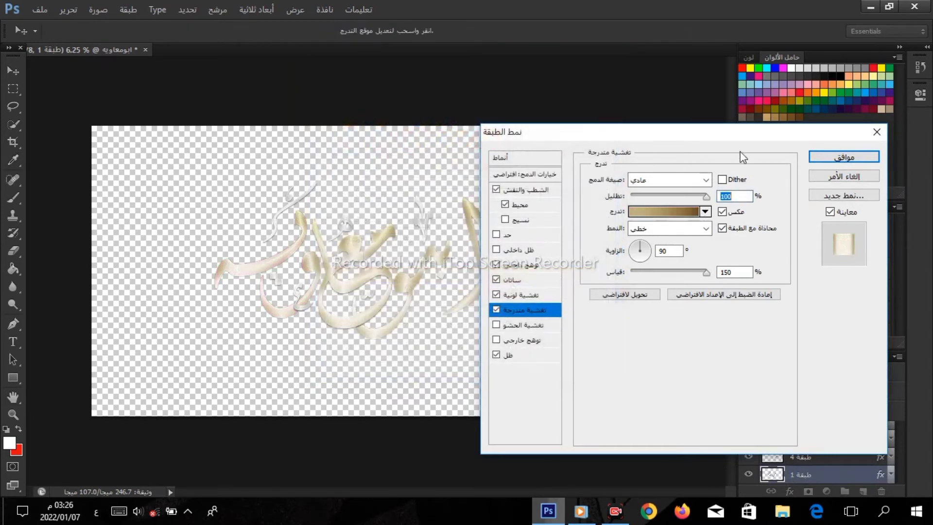
{"action": "left_click", "coordinate": [829, 159]}
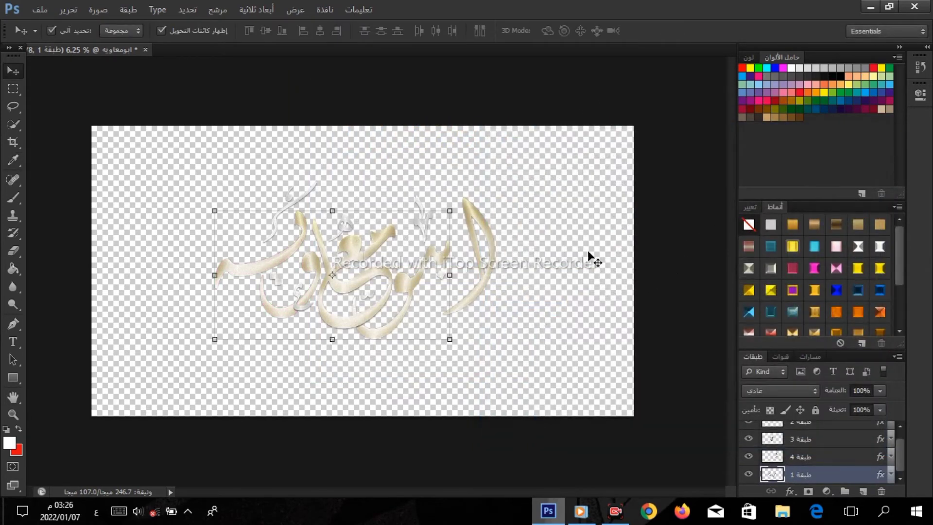
Merge all visible lettering layers into a single layer
{"action": "left_click", "coordinate": [578, 253]}
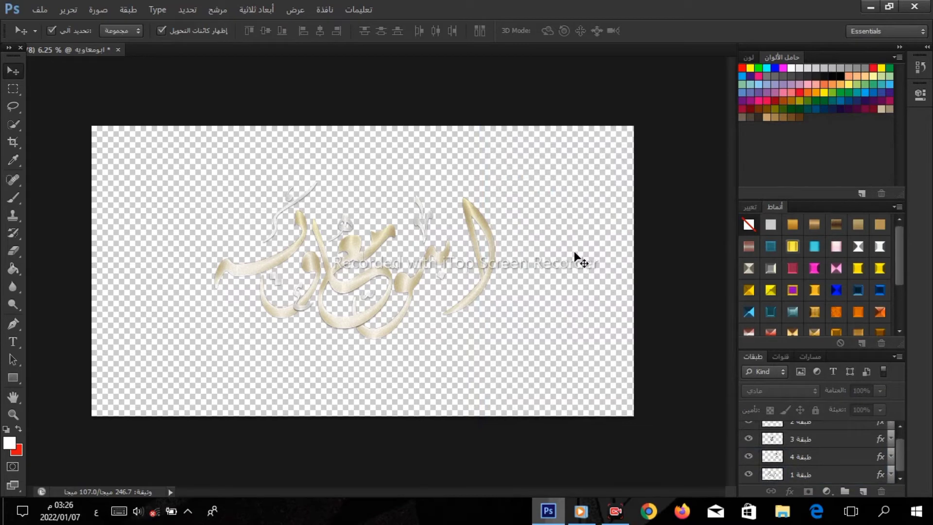
{"action": "right_click", "coordinate": [822, 455]}
{"action": "left_click", "coordinate": [719, 307]}
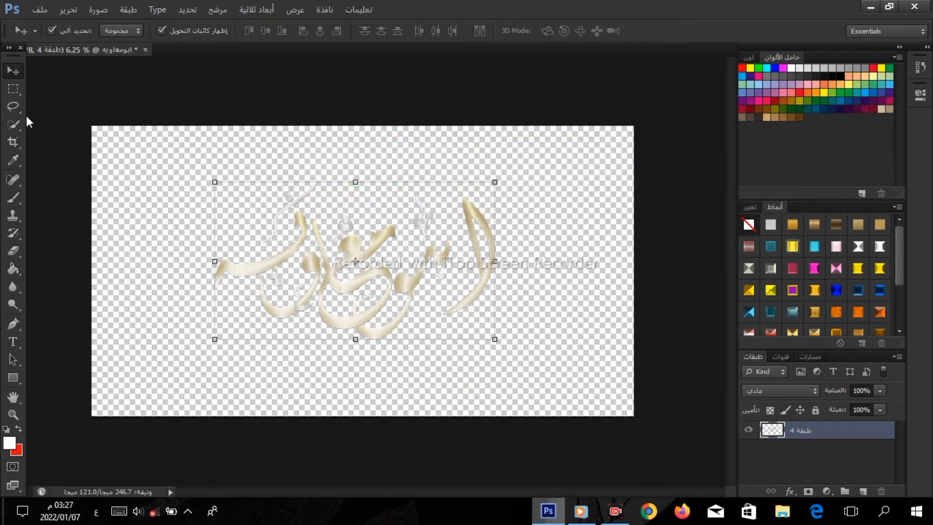
Lasso the standalone alif at the right end of the calligraphy and cut it onto a new layer
{"action": "left_click", "coordinate": [14, 107]}
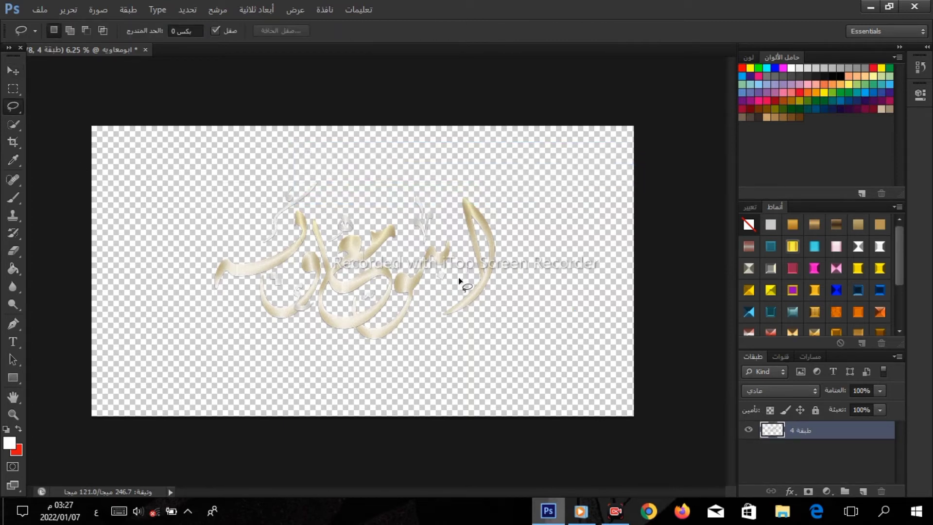
{"action": "mouse_move", "coordinate": [438, 302]}
{"action": "left_mouse_down"}
{"action": "mouse_move", "coordinate": [532, 339]}
{"action": "mouse_move", "coordinate": [555, 229]}
{"action": "mouse_move", "coordinate": [508, 167]}
{"action": "left_mouse_up"}
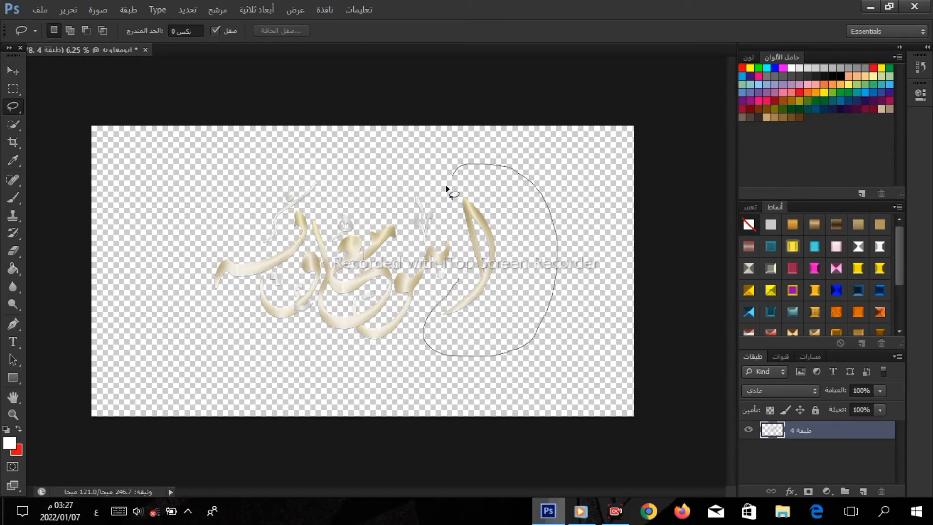
{"action": "left_click_drag", "start_coordinate": [446, 189], "coordinate": [459, 231]}
{"action": "right_click", "coordinate": [487, 209]}
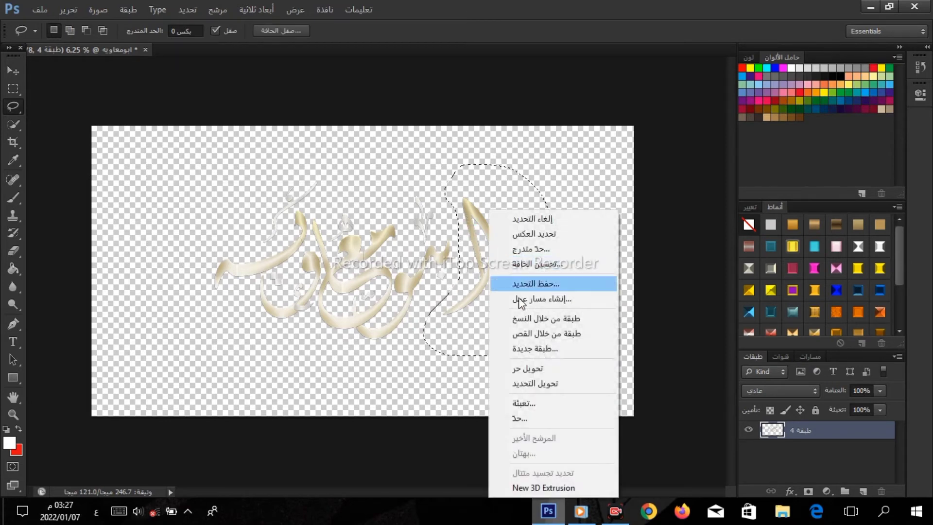
{"action": "left_click", "coordinate": [528, 330]}
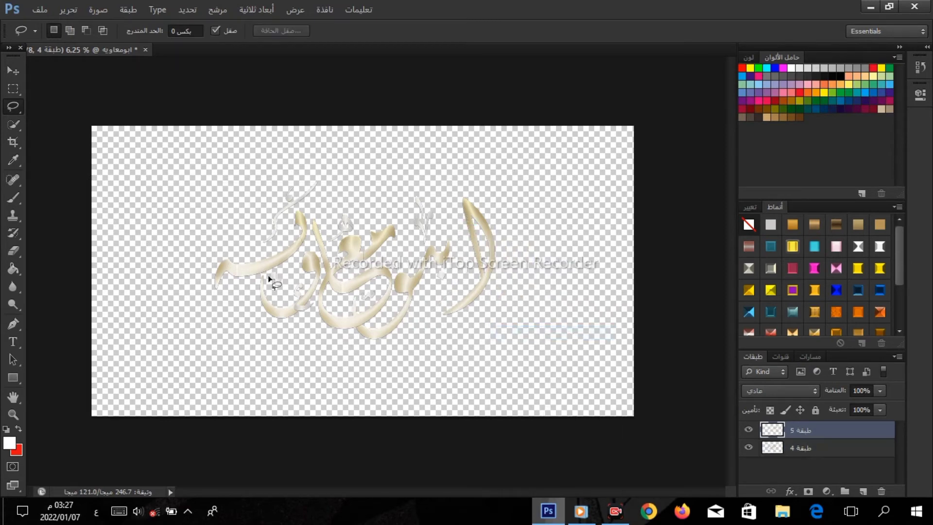
Move the alif left and down so that it crosses the neighbouring waw and baa letters
{"action": "left_click", "coordinate": [18, 413]}
{"action": "left_click", "coordinate": [332, 265]}
{"action": "left_click", "coordinate": [347, 257]}
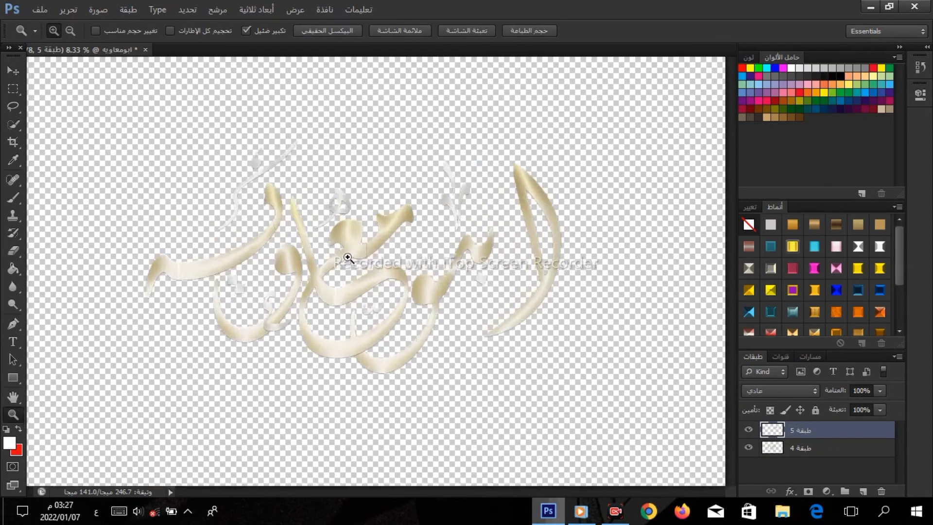
{"action": "left_click", "coordinate": [17, 74]}
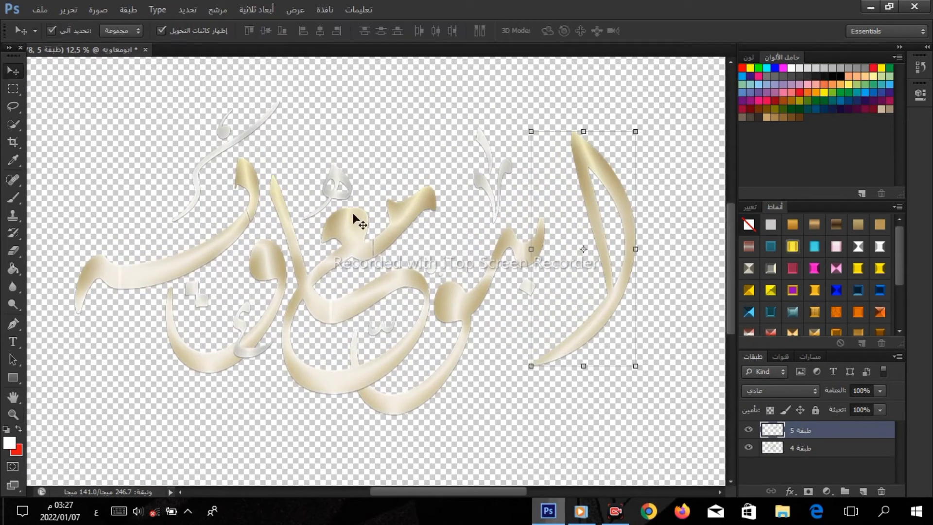
{"action": "mouse_move", "coordinate": [582, 155]}
{"action": "left_mouse_down"}
{"action": "mouse_move", "coordinate": [515, 234]}
{"action": "mouse_move", "coordinate": [465, 257]}
{"action": "mouse_move", "coordinate": [465, 220]}
{"action": "left_mouse_up"}
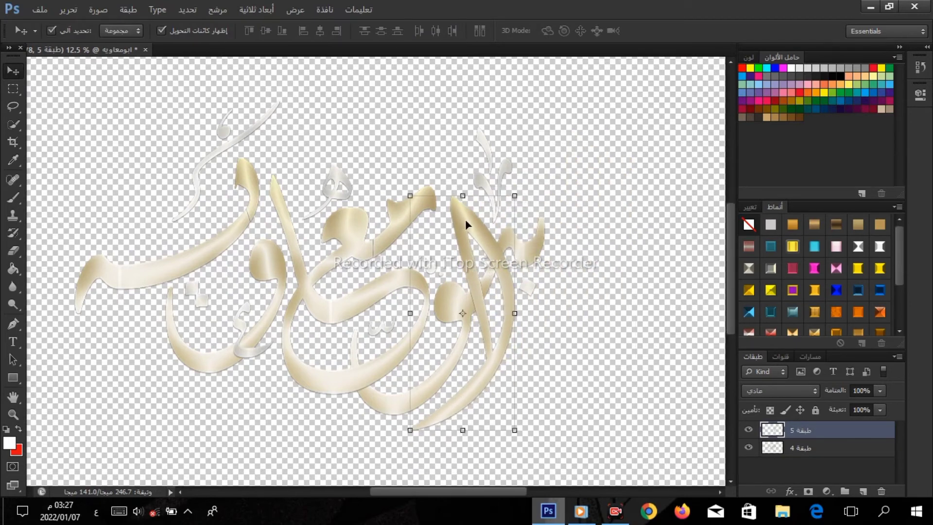
Fine-tune the alif's position over the waw with small nudges up, down and left
{"action": "key", "text": "shift+Up"}
{"action": "key", "text": "shift+Up"}
{"action": "key", "text": "shift+Up"}
{"action": "key", "text": "shift+Up"}
{"action": "key", "text": "shift+Up"}
{"action": "key", "text": "shift+Left"}
{"action": "key", "text": "shift+Left"}
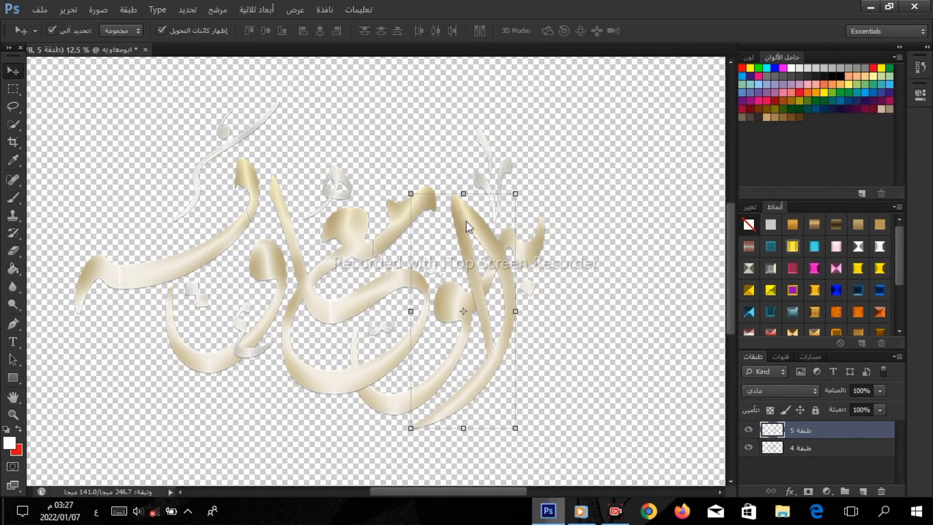
{"action": "key", "text": "shift+Down"}
{"action": "key", "text": "shift+Left"}
{"action": "key", "text": "shift+Down"}
{"action": "key", "text": "shift+Down"}
{"action": "key", "text": "shift+Down"}
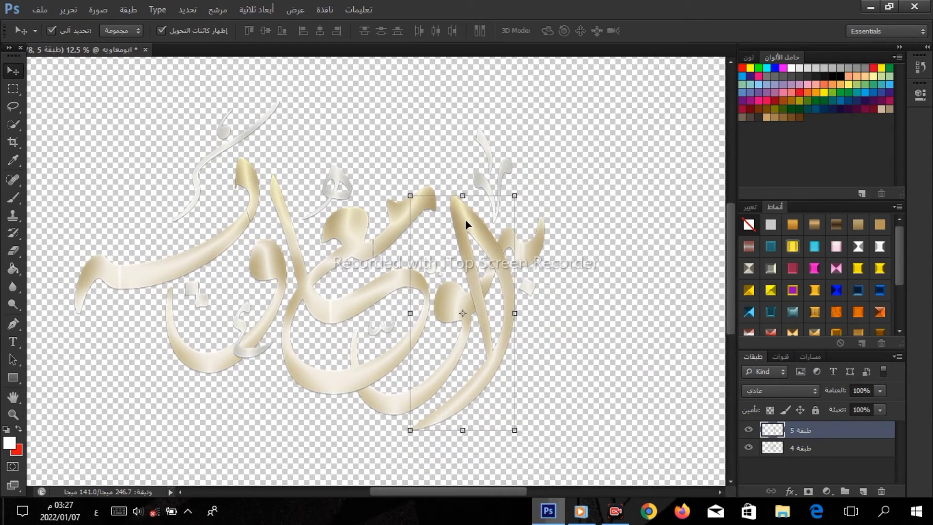
{"action": "key", "text": "shift+Left"}
{"action": "key", "text": "shift+Left"}
{"action": "key", "text": "shift+Up"}
{"action": "key", "text": "shift+Left"}
{"action": "key", "text": "shift+Left"}
{"action": "key", "text": "shift+Up"}
{"action": "key", "text": "shift+Up"}
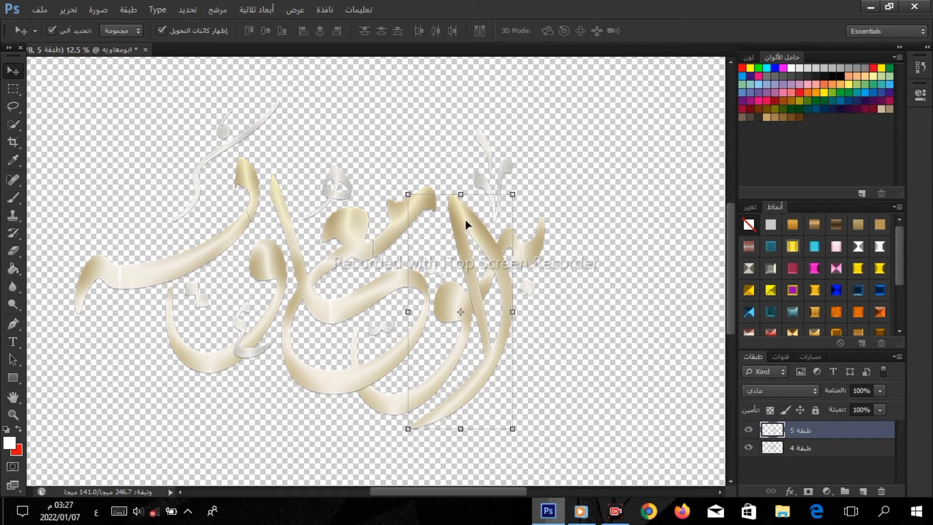
Lasso around the alif, copy it from layer 5 to a new layer, and place layer 4 above layer 5
{"action": "left_click", "coordinate": [14, 106]}
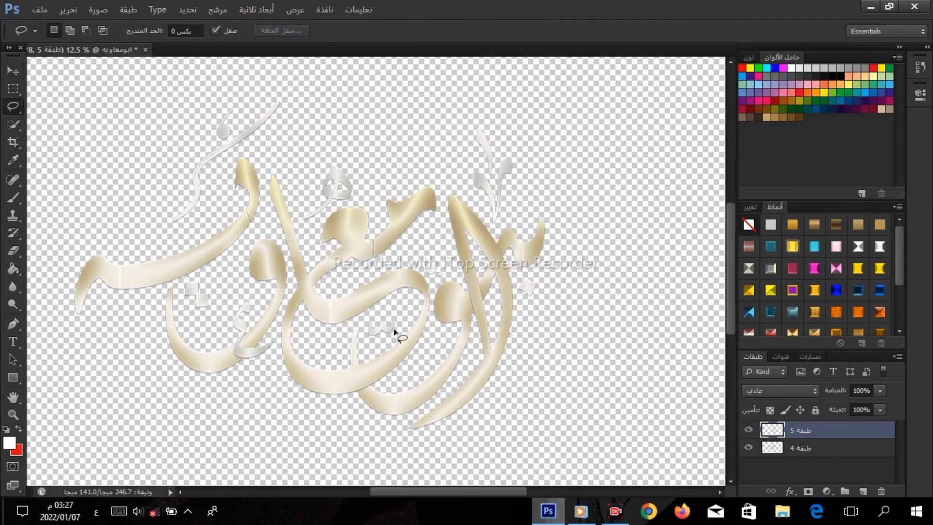
{"action": "key", "text": "ctrl+j"}
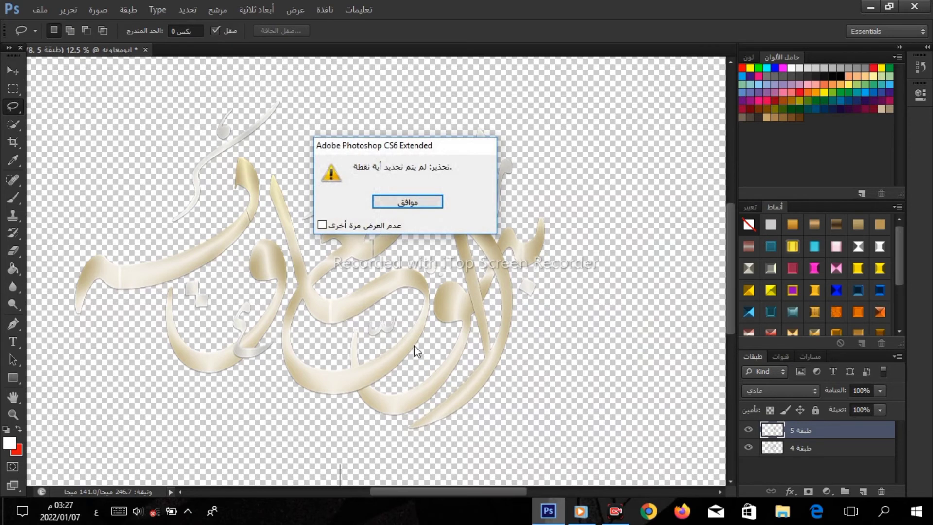
{"action": "left_click", "coordinate": [408, 202]}
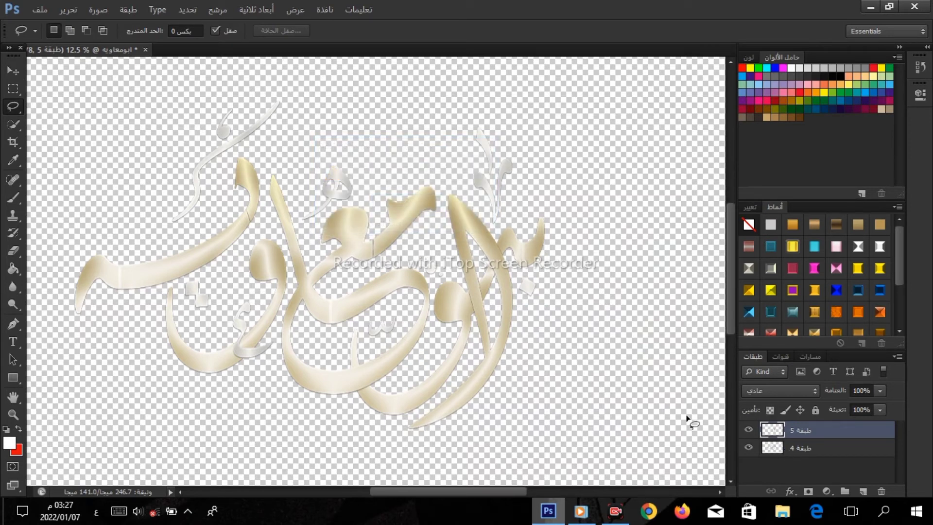
{"action": "mouse_move", "coordinate": [451, 334]}
{"action": "left_mouse_down"}
{"action": "mouse_move", "coordinate": [373, 445]}
{"action": "mouse_move", "coordinate": [438, 458]}
{"action": "mouse_move", "coordinate": [551, 424]}
{"action": "mouse_move", "coordinate": [554, 259]}
{"action": "mouse_move", "coordinate": [499, 169]}
{"action": "mouse_move", "coordinate": [415, 199]}
{"action": "left_mouse_up"}
{"action": "right_click", "coordinate": [477, 208]}
{"action": "left_click", "coordinate": [534, 318]}
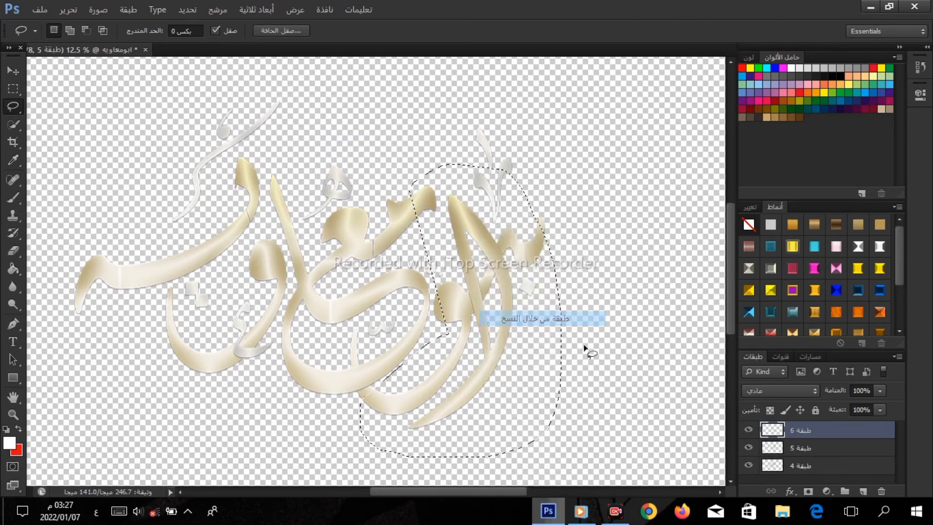
{"action": "left_click_drag", "start_coordinate": [776, 465], "coordinate": [778, 446]}
Erase the alif copy's stem on layer 6 where it crosses the waw, and merge all visible layers
{"action": "left_click", "coordinate": [778, 430]}
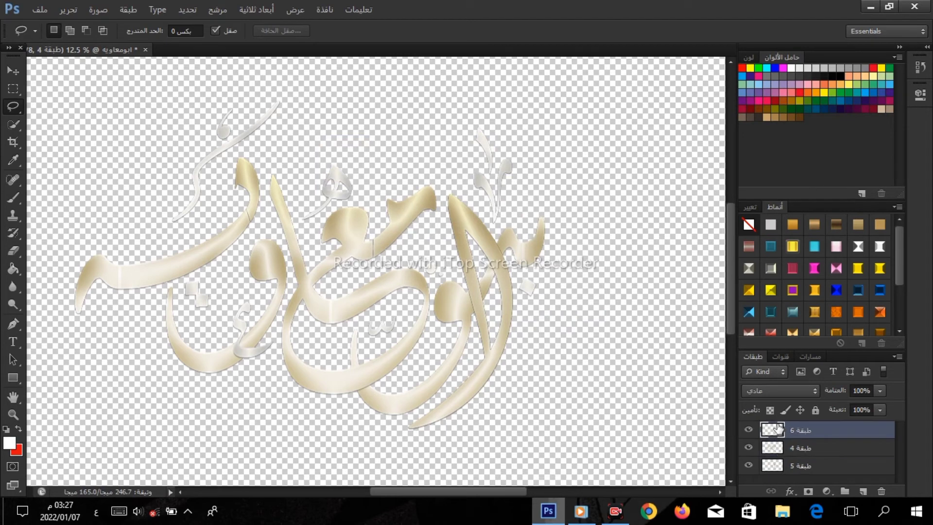
{"action": "left_click", "coordinate": [13, 412]}
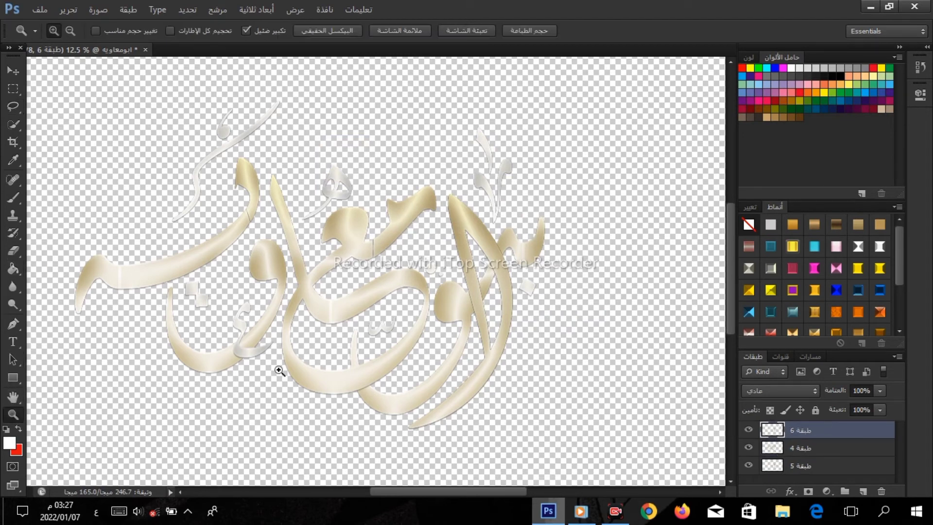
{"action": "left_click", "coordinate": [489, 290]}
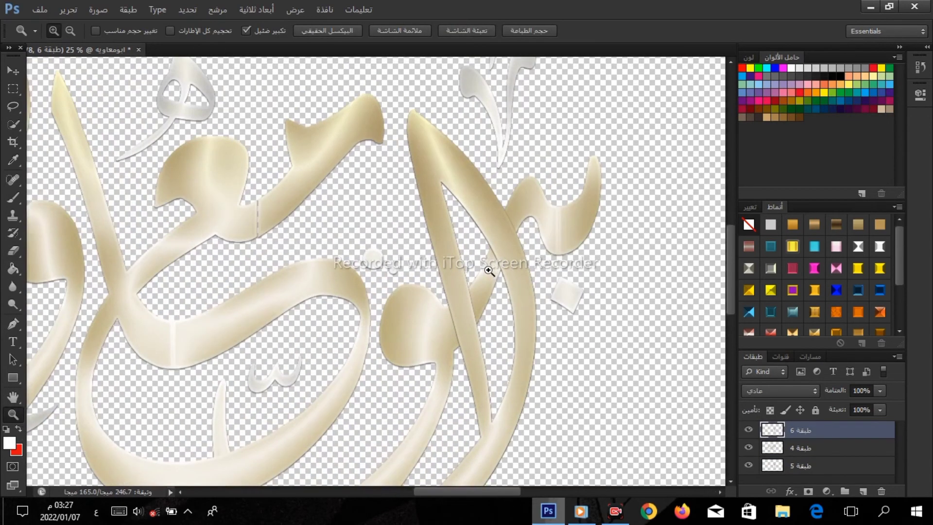
{"action": "left_click", "coordinate": [13, 250]}
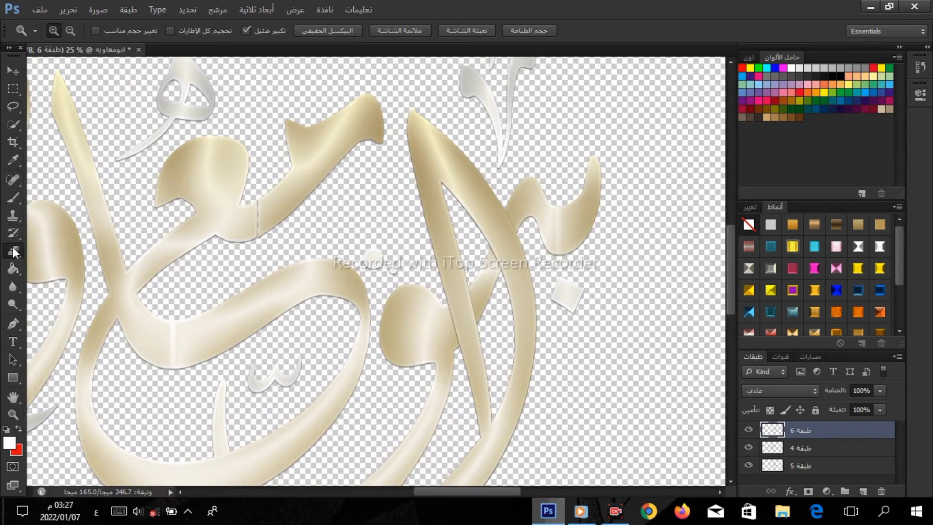
{"action": "left_click_drag", "start_coordinate": [446, 320], "coordinate": [448, 288]}
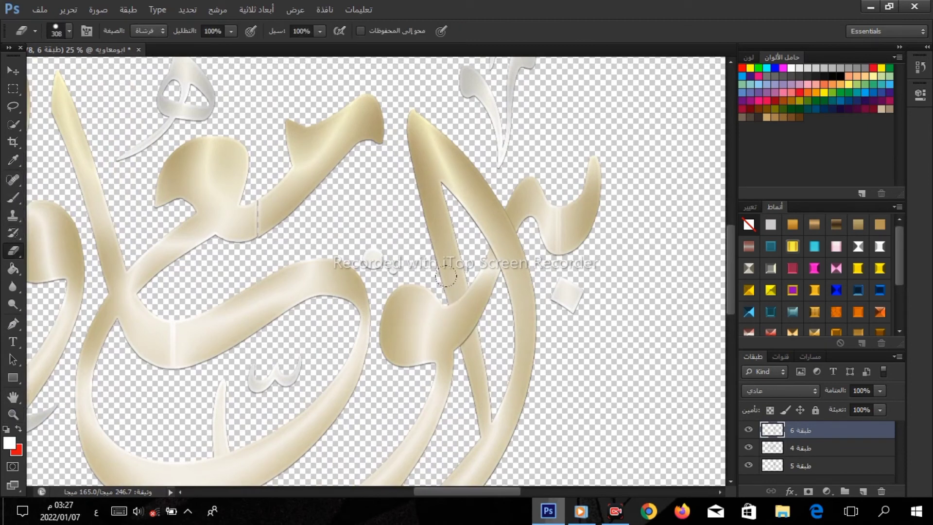
{"action": "right_click", "coordinate": [805, 446]}
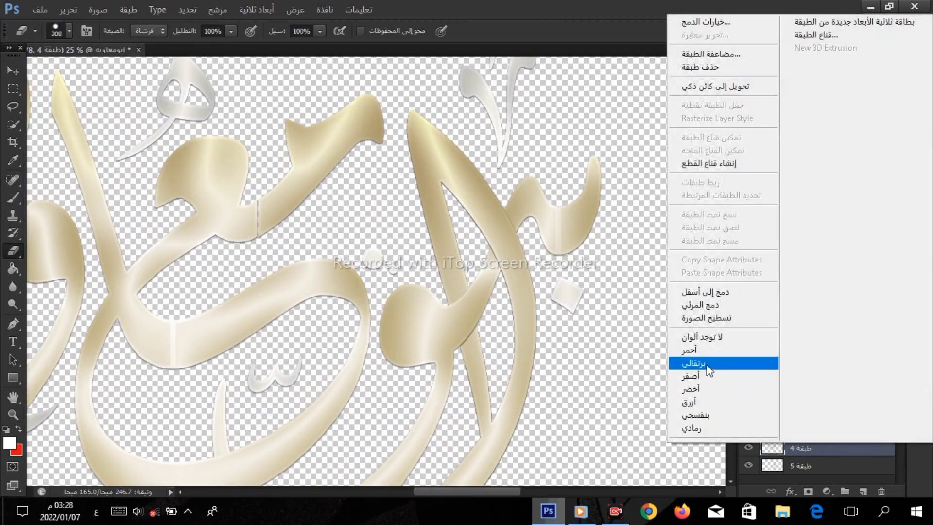
{"action": "left_click", "coordinate": [709, 306]}
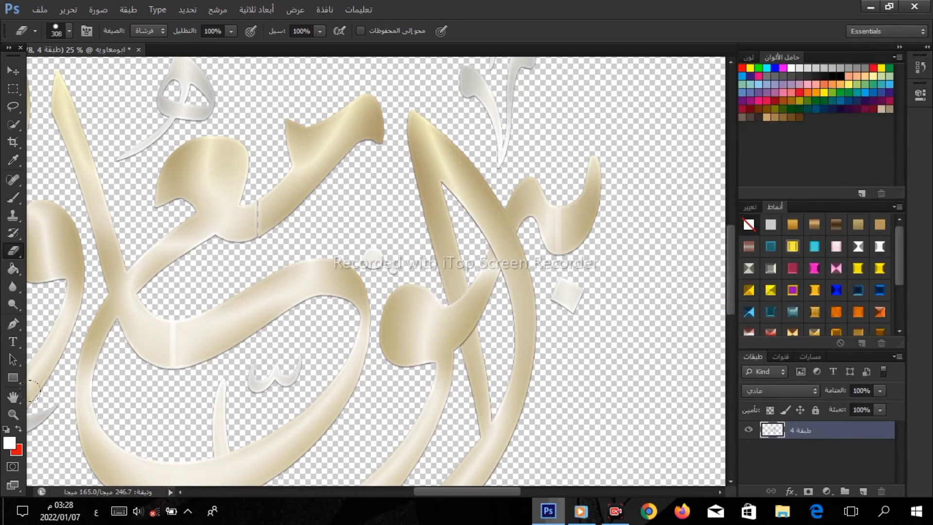
Crop the canvas closely around the calligraphy with a narrow margin on every side
{"action": "left_click", "coordinate": [13, 414]}
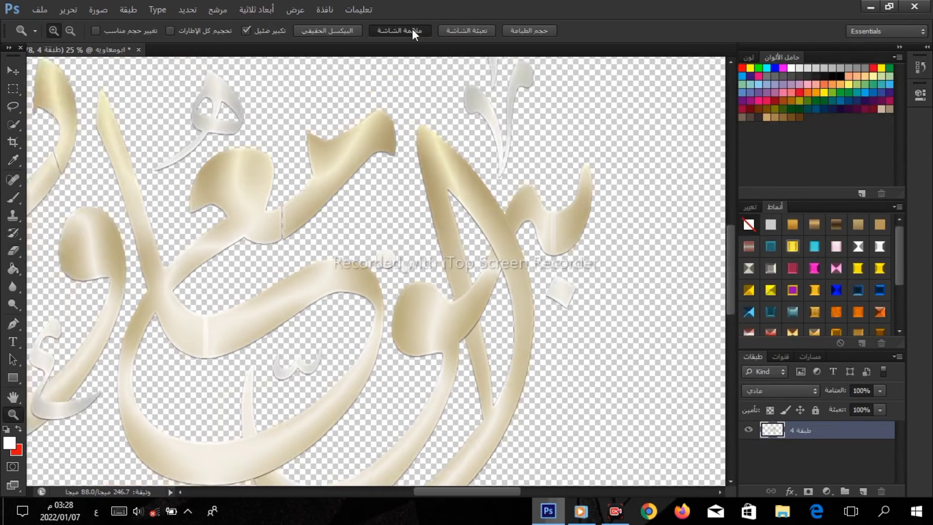
{"action": "left_click", "coordinate": [412, 29]}
{"action": "left_click", "coordinate": [13, 142]}
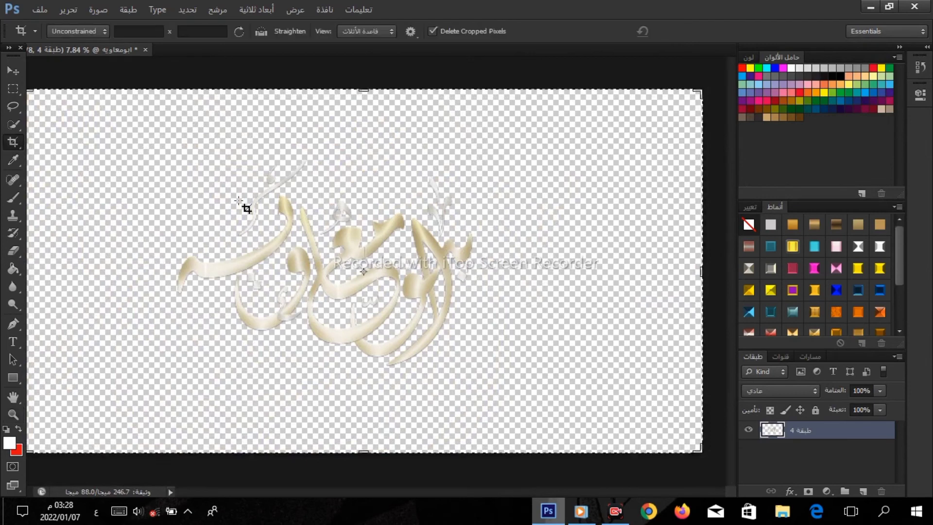
{"action": "left_click_drag", "start_coordinate": [497, 144], "coordinate": [155, 388]}
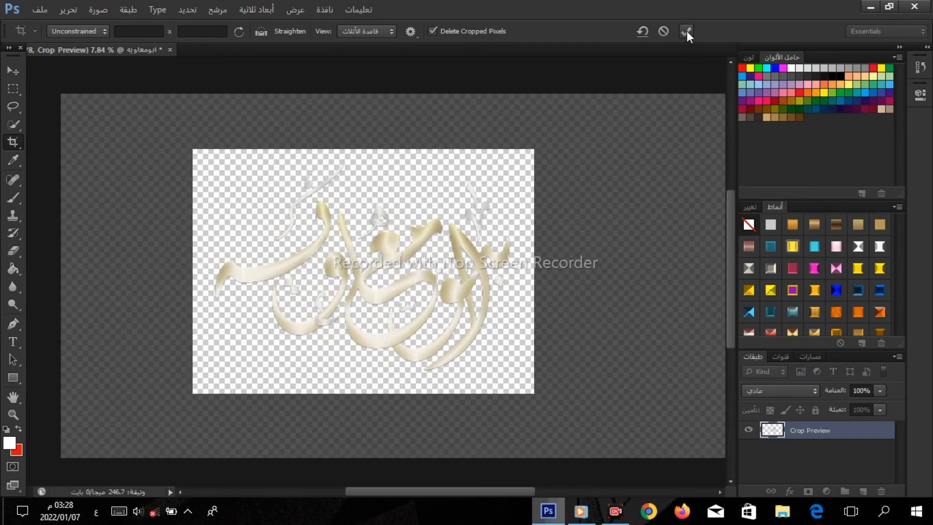
{"action": "left_click", "coordinate": [686, 31]}
Start saving the cropped calligraphy under Save As and choose the تصاميم folder as the destination
{"action": "left_click", "coordinate": [13, 415]}
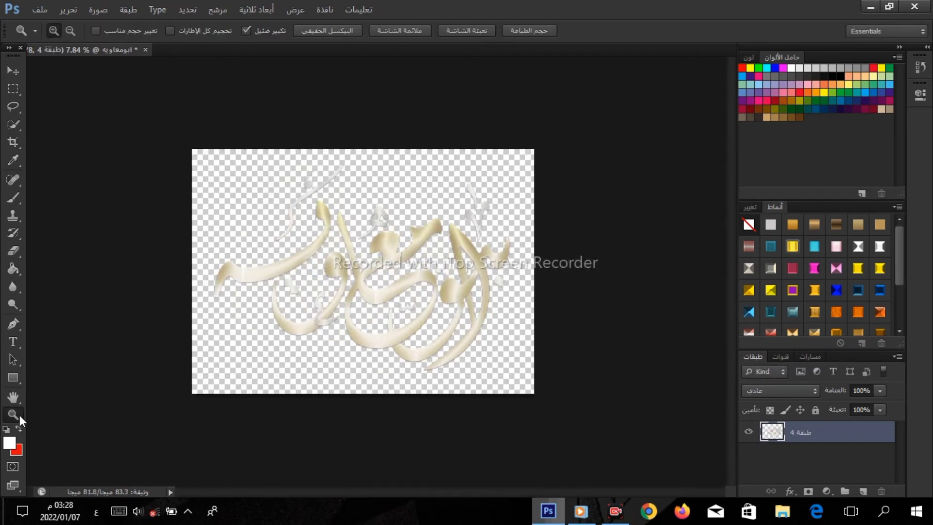
{"action": "left_click", "coordinate": [410, 30]}
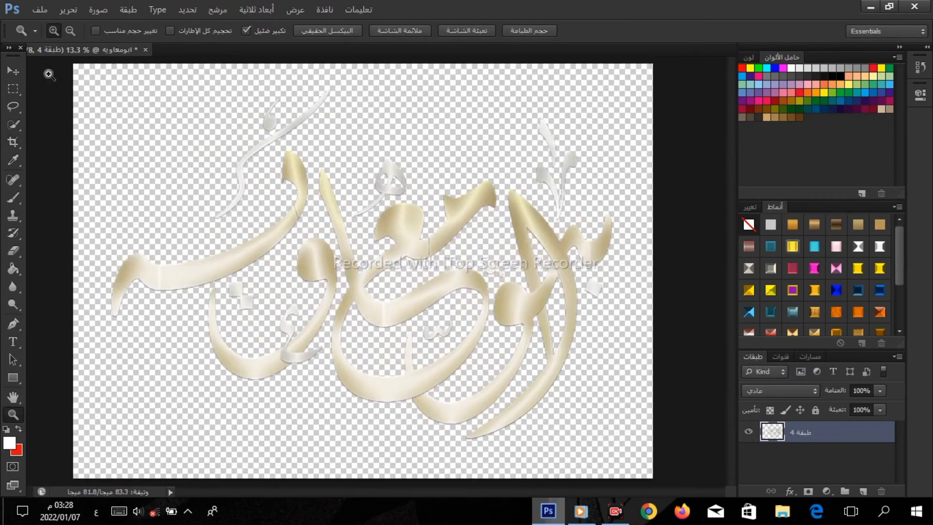
{"action": "left_click", "coordinate": [12, 73]}
{"action": "left_click", "coordinate": [37, 10]}
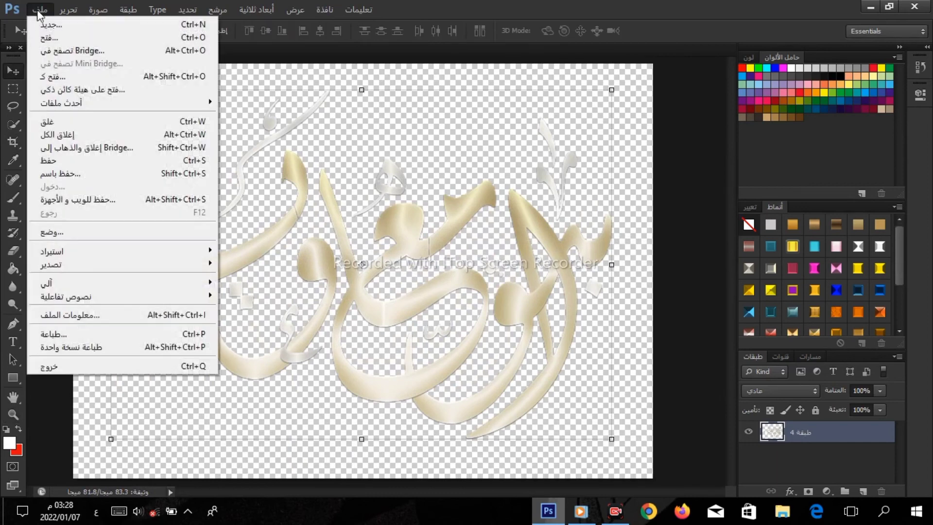
{"action": "left_click", "coordinate": [67, 171]}
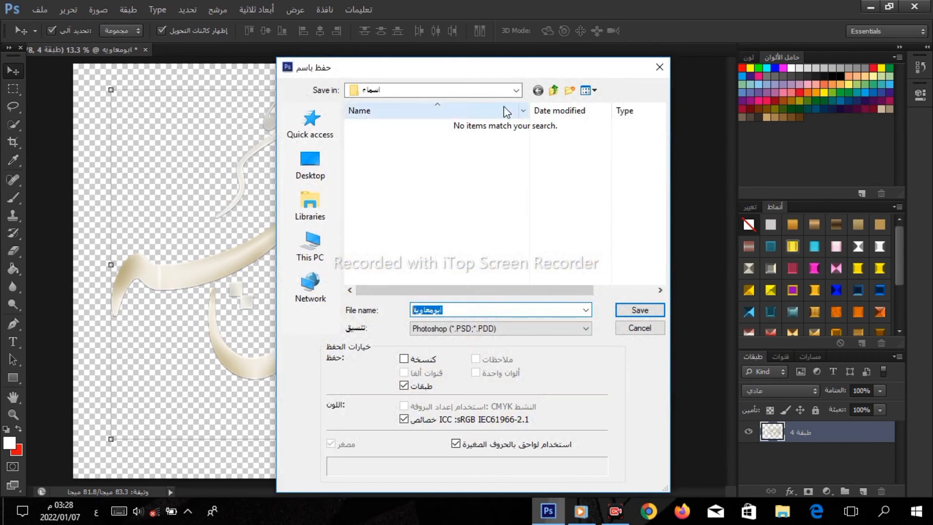
{"action": "left_click", "coordinate": [516, 91]}
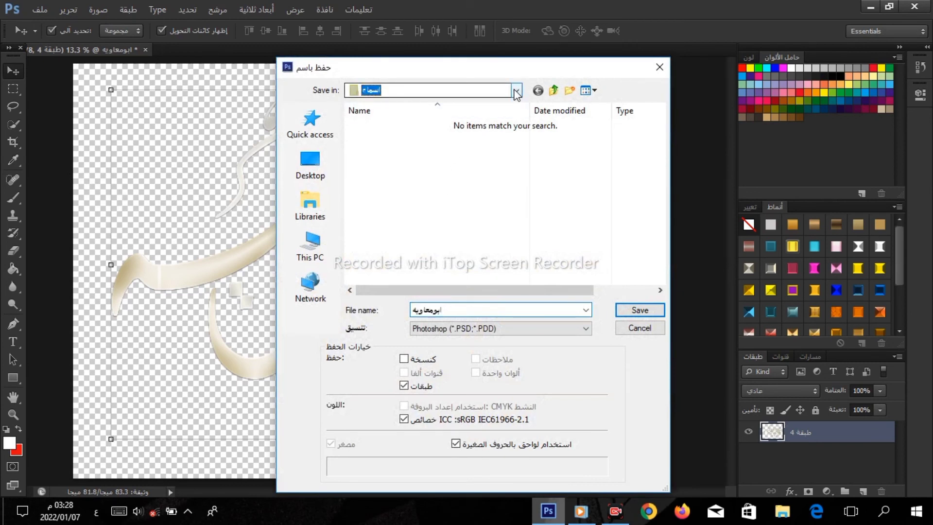
{"action": "left_click", "coordinate": [516, 91]}
{"action": "left_click", "coordinate": [394, 204]}
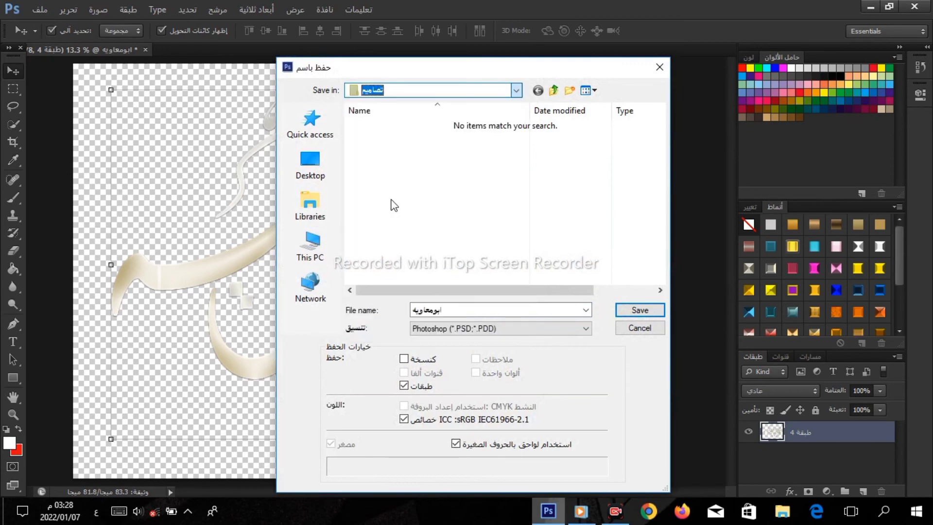
Save the design as a PNG copy with Smallest / Slow compression and no interlacing
{"action": "left_click", "coordinate": [453, 326]}
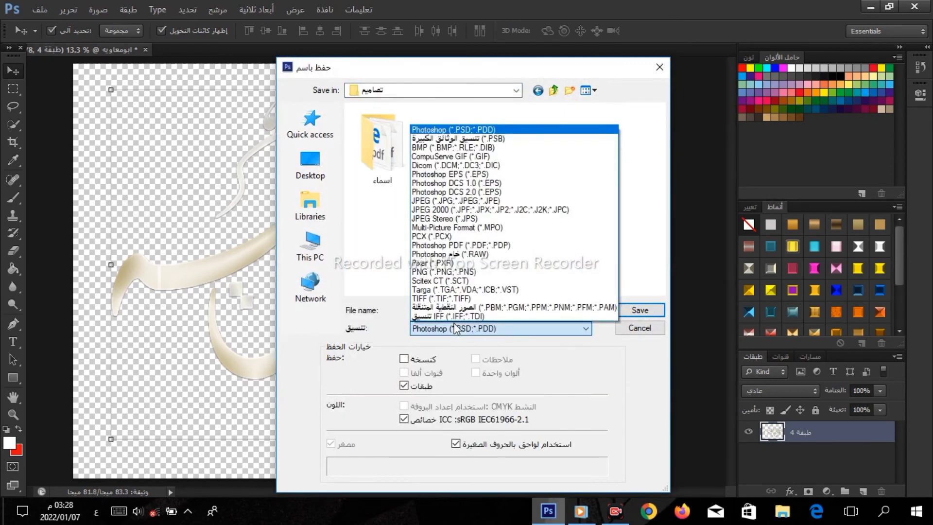
{"action": "left_click", "coordinate": [458, 273]}
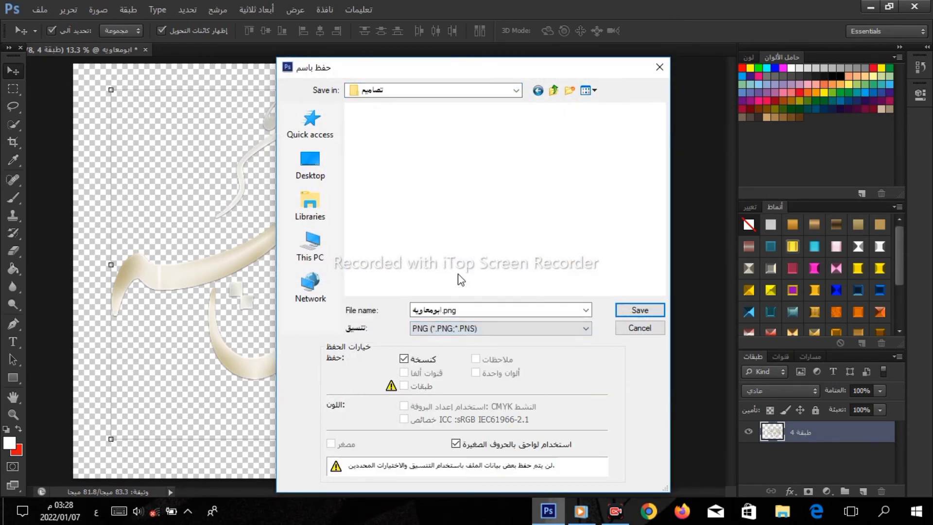
{"action": "left_click", "coordinate": [634, 312]}
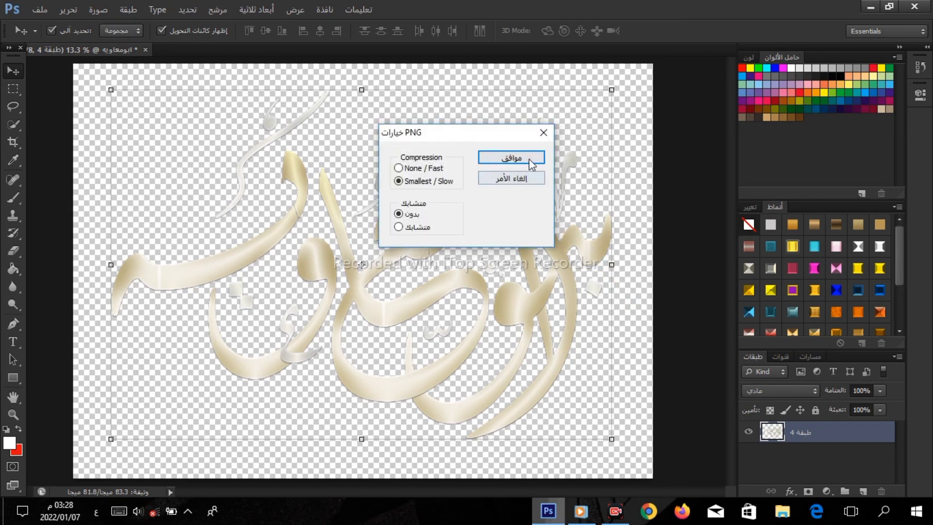
{"action": "left_click", "coordinate": [532, 162]}
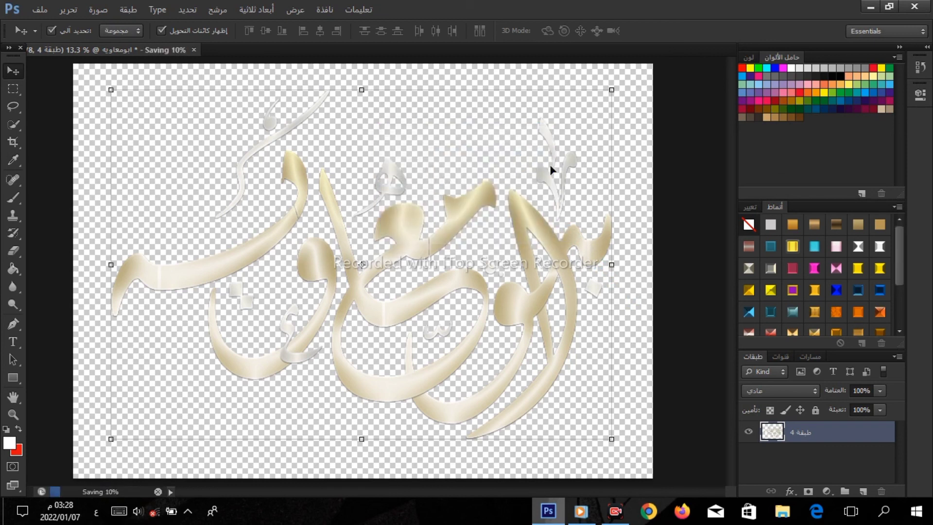